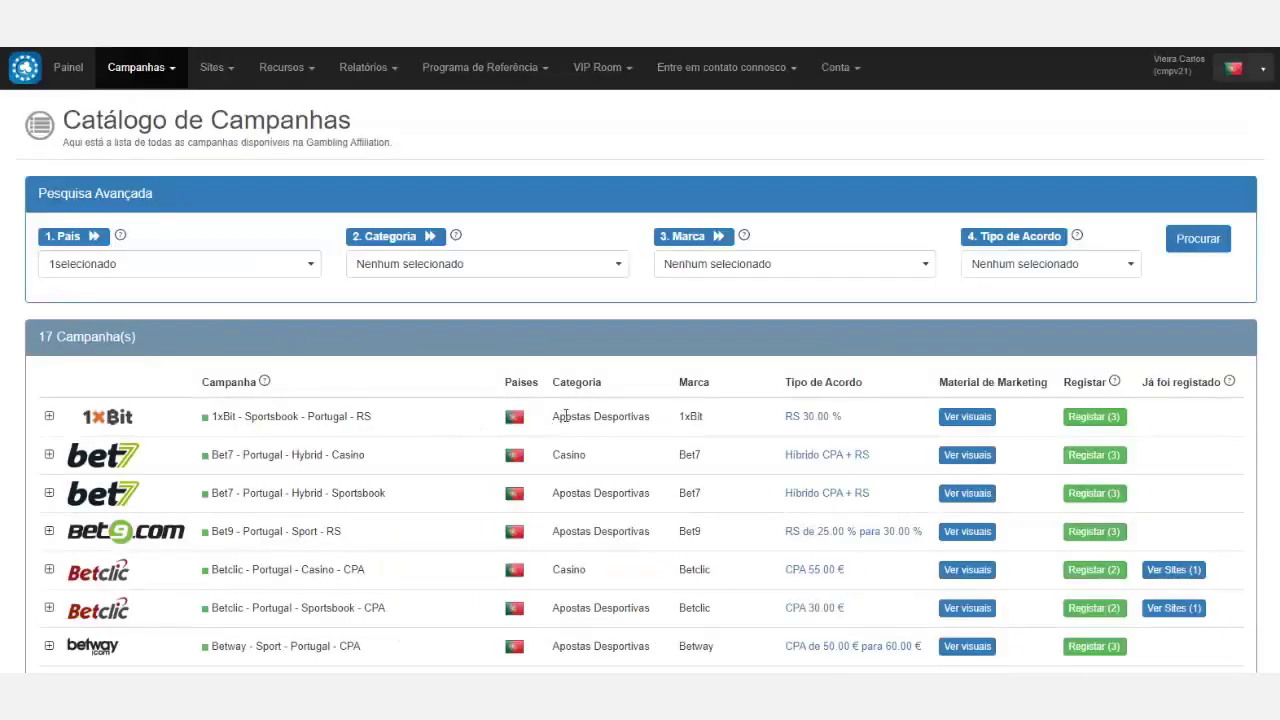
# - Examine the categories of the campaigns in the Portugal campaign catalogue, including Apostas Desportivas, Casino and Solução de Pagamento
pyautogui.moveTo(554, 416); pyautogui.dragTo(652, 417)
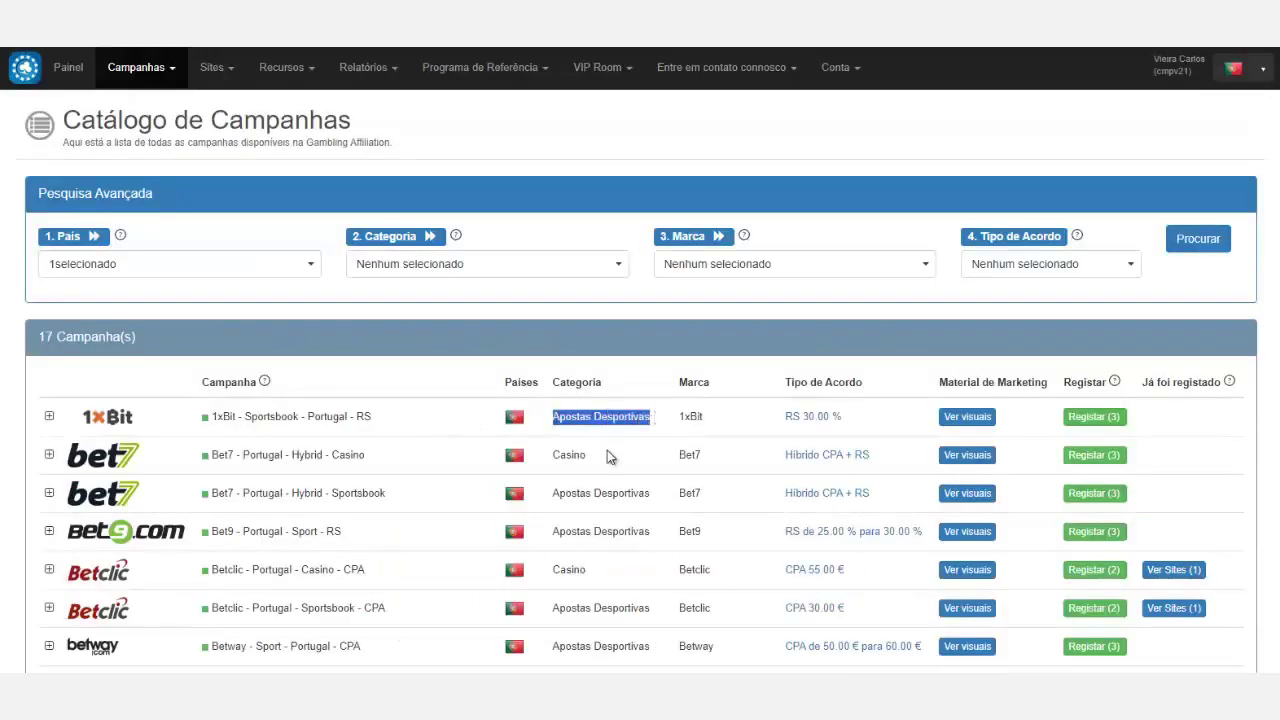
pyautogui.moveTo(596, 462); pyautogui.dragTo(660, 474)
pyautogui.scroll(-5, 603, 449)
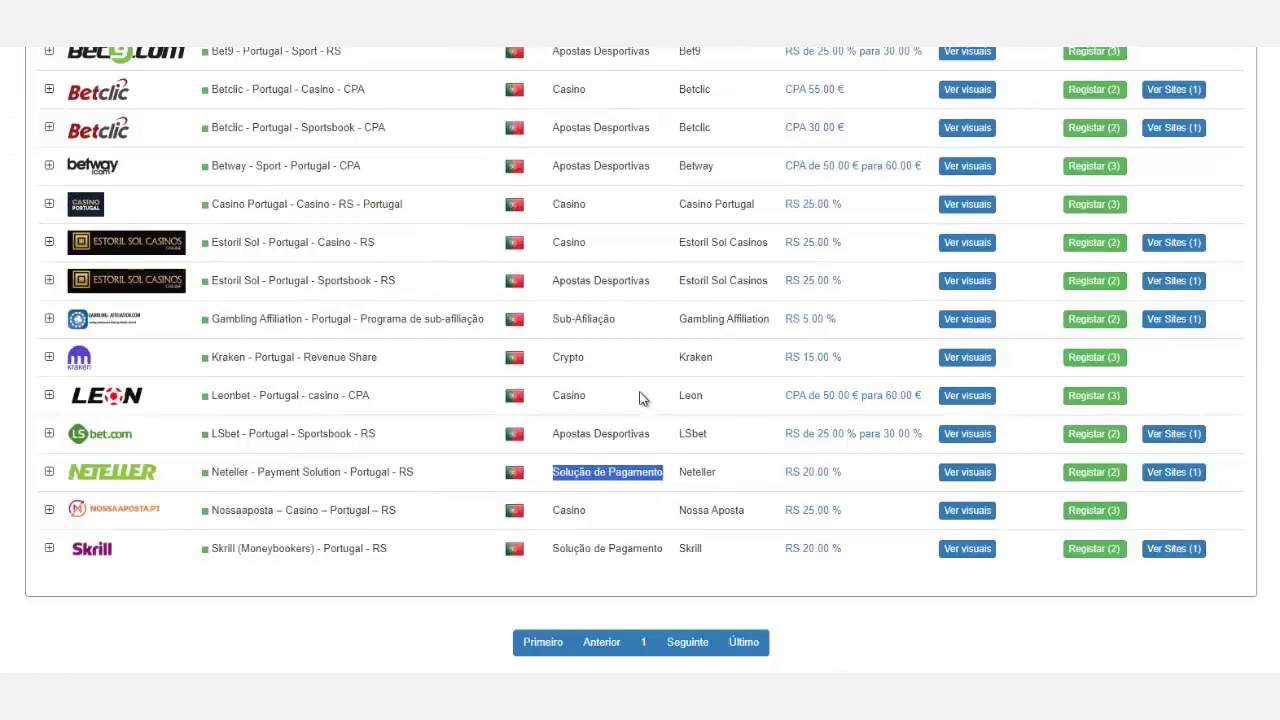
pyautogui.scroll(3, 642, 399)
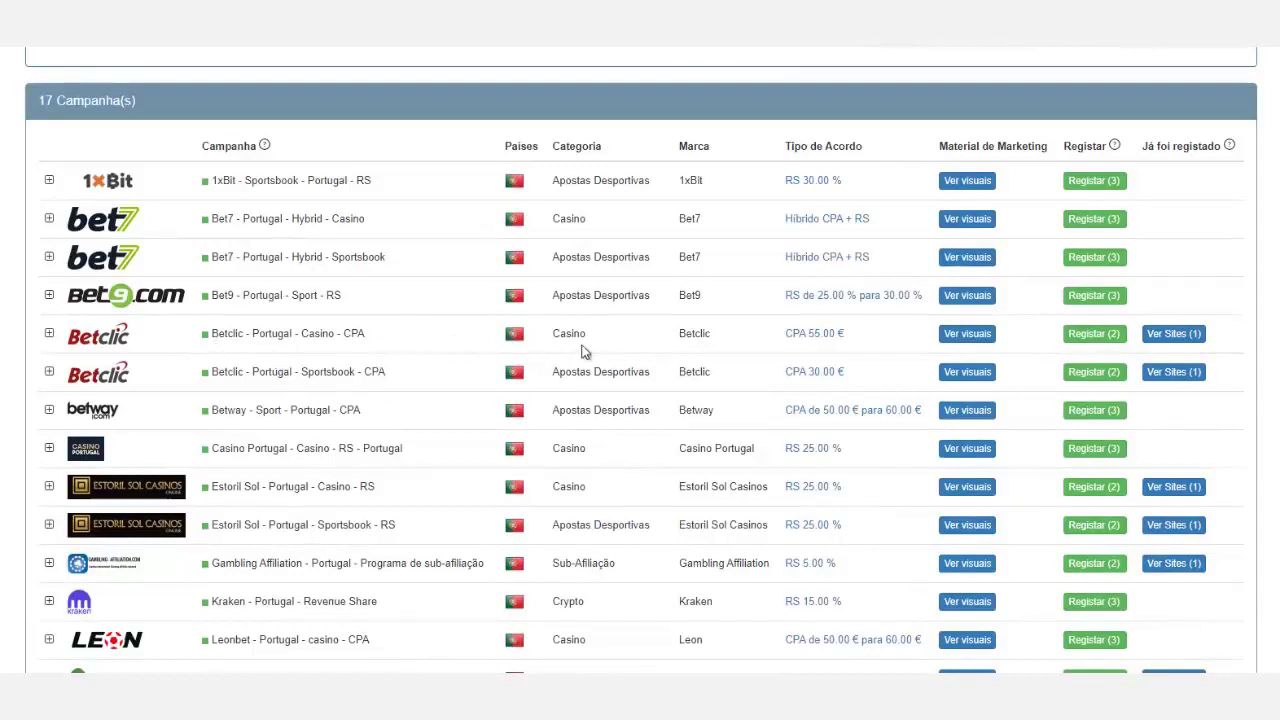
# - Examine the brands offered in the campaign catalogue, such as Betclic, Estoril Sol Casinos and Nossa Aposta
pyautogui.doubleClick(700, 333)
pyautogui.moveTo(679, 487); pyautogui.dragTo(776, 495)
pyautogui.scroll(-2, 746, 503)
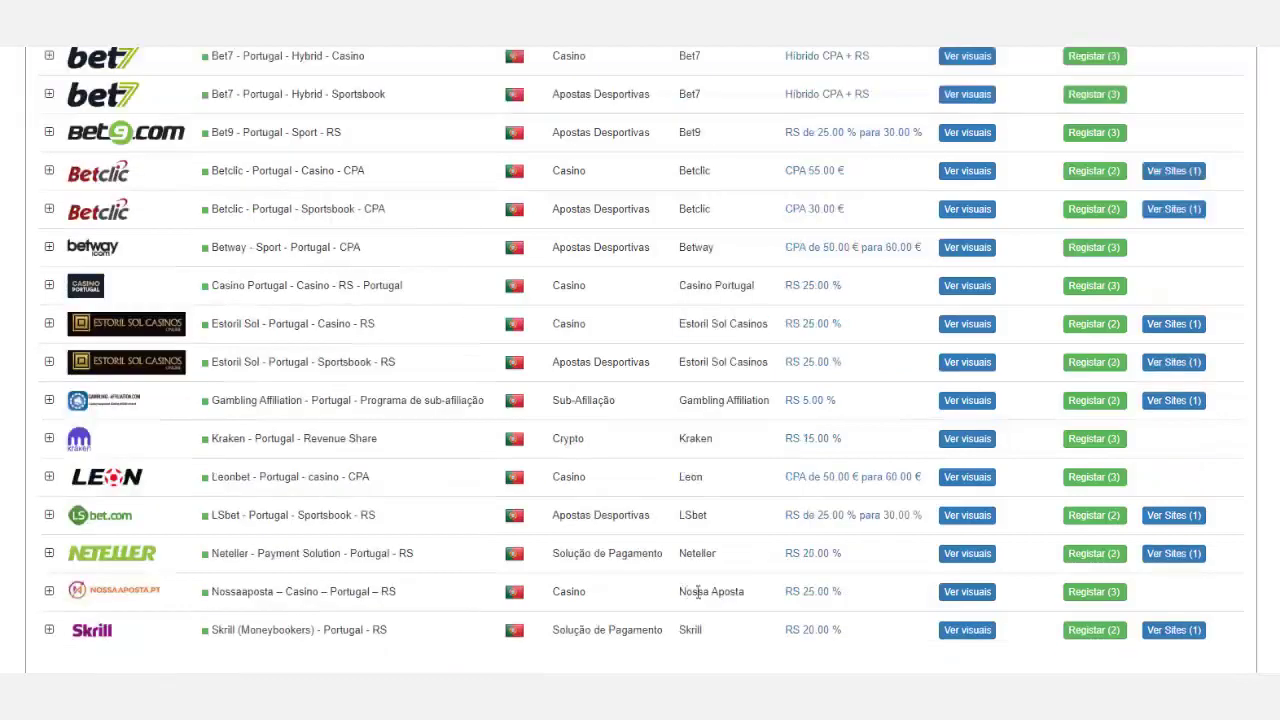
pyautogui.moveTo(679, 591); pyautogui.dragTo(746, 592)
pyautogui.scroll(-1, 750, 521)
pyautogui.scroll(1, 749, 510)
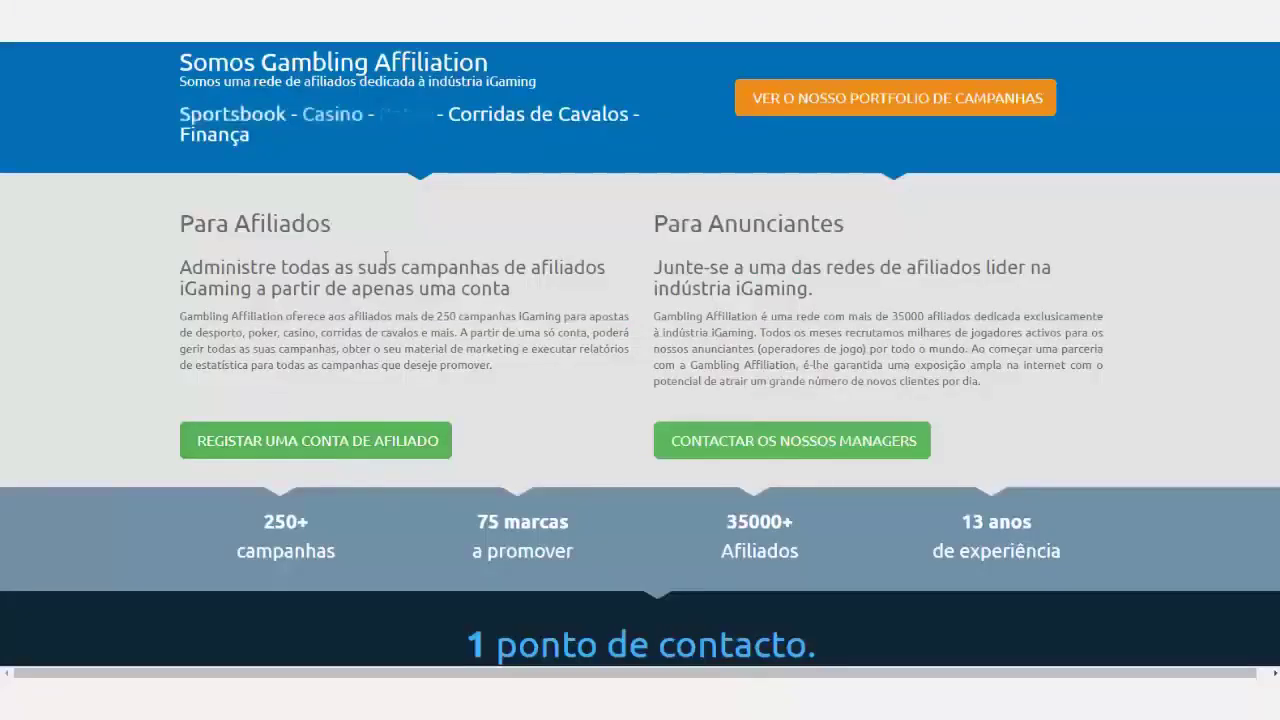
# - Open the affiliate account registration form and review its fields down to the captcha and terms checkboxes
pyautogui.click(314, 447)
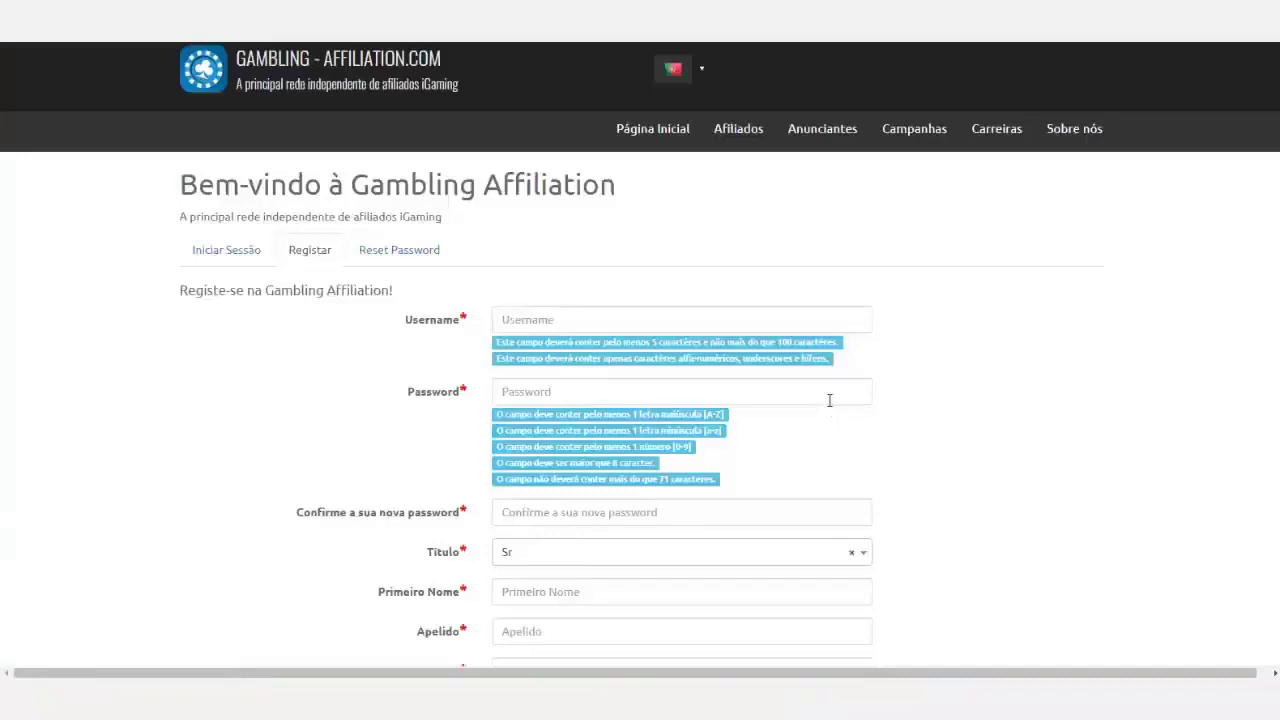
pyautogui.scroll(-3, 936, 387)
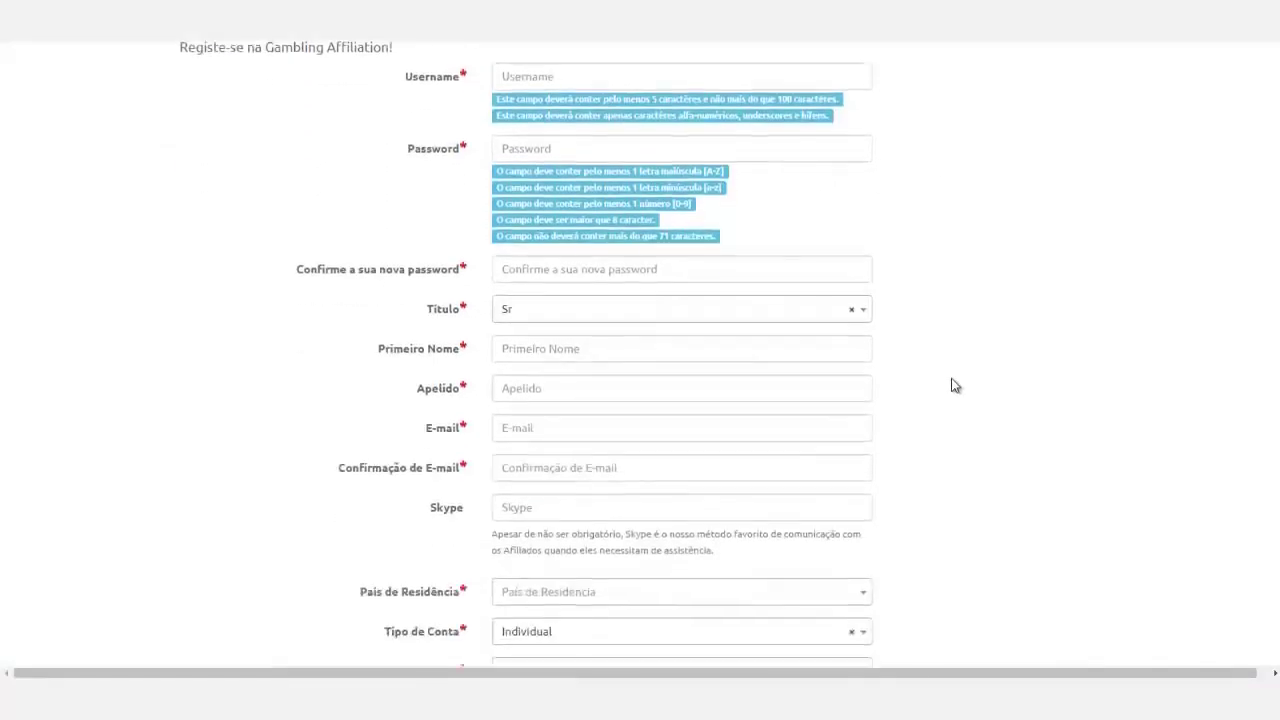
pyautogui.scroll(-2, 954, 385)
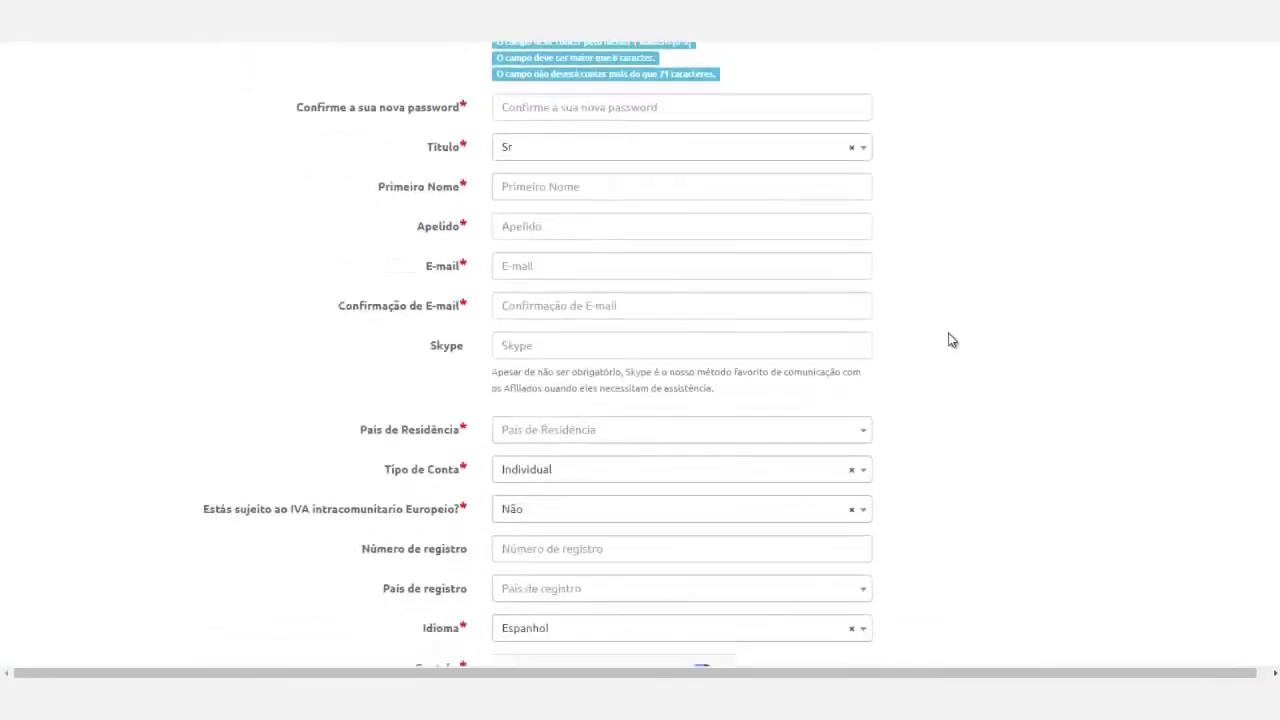
pyautogui.scroll(-2, 951, 340)
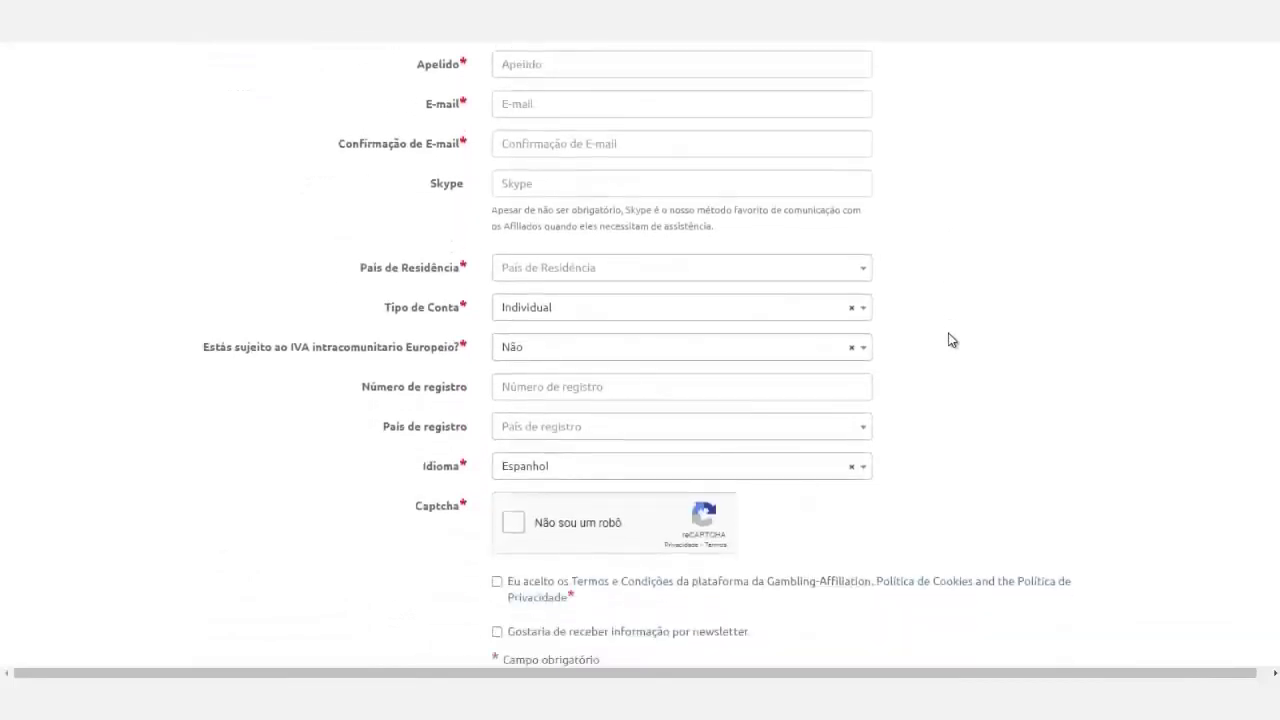
pyautogui.scroll(-3, 951, 340)
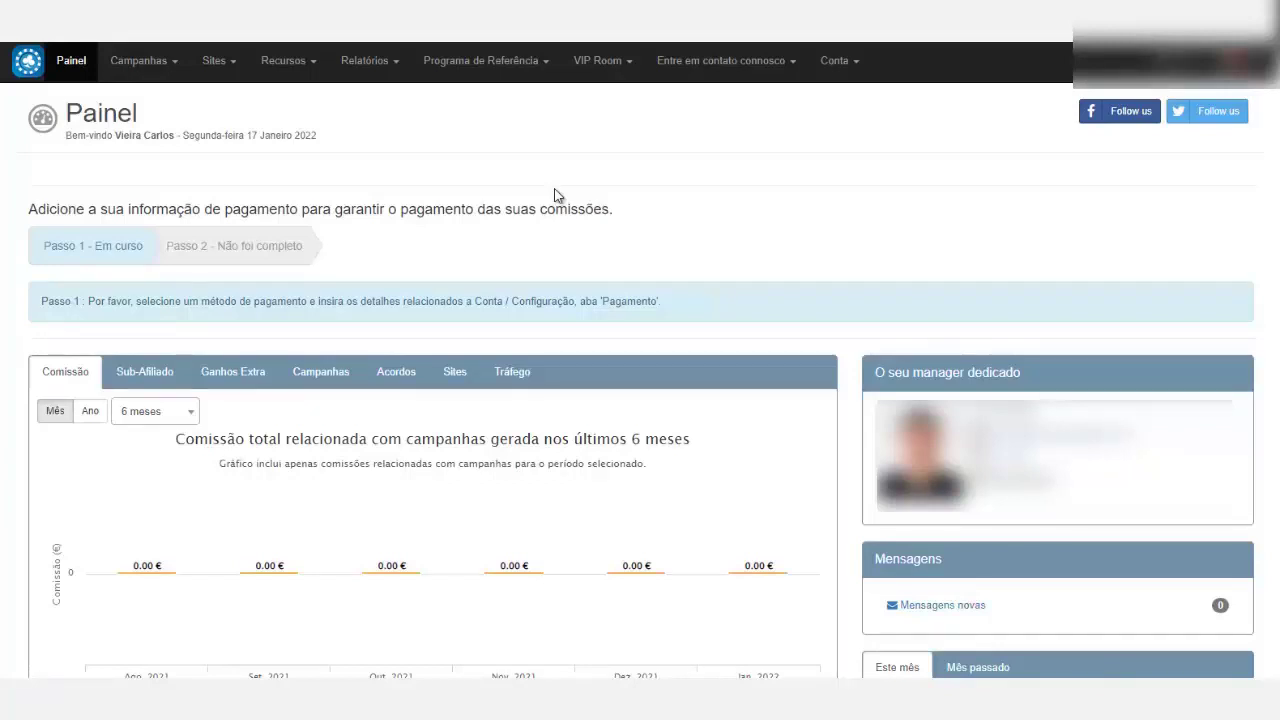
# - Open the form for adding a new site and read the note on which promotional spaces count as a site
pyautogui.click(218, 61)
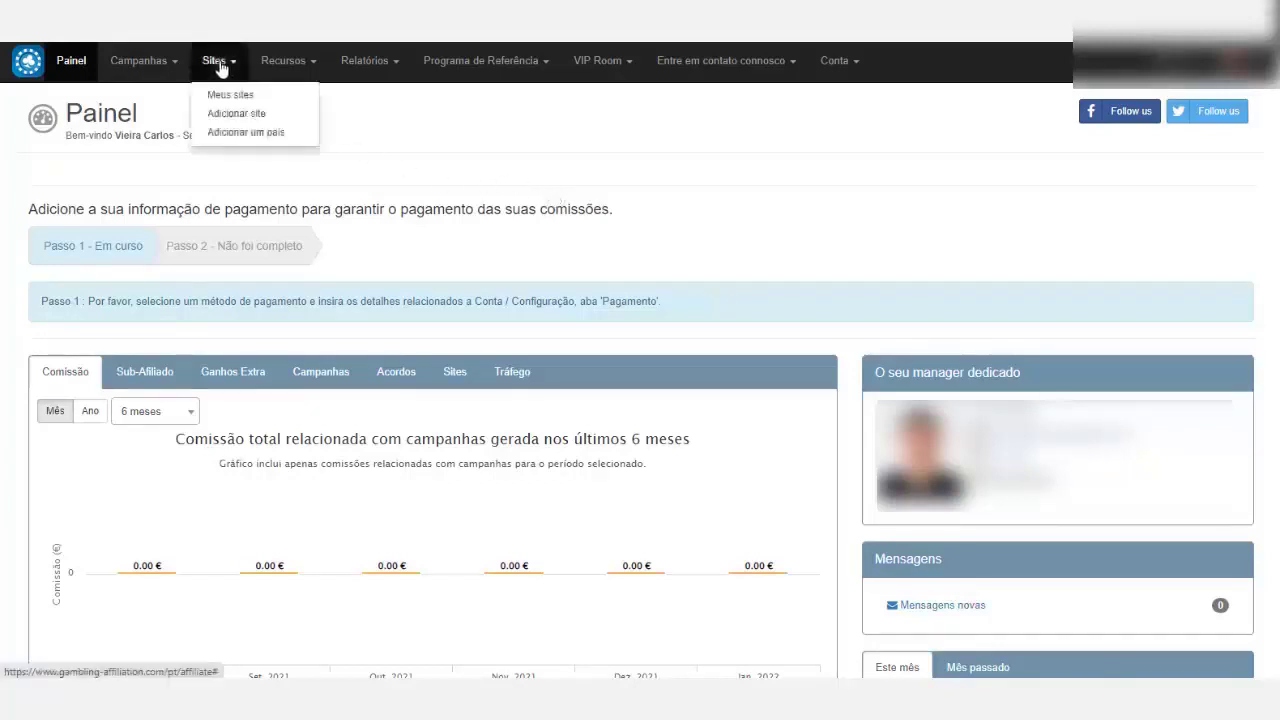
pyautogui.click(243, 114)
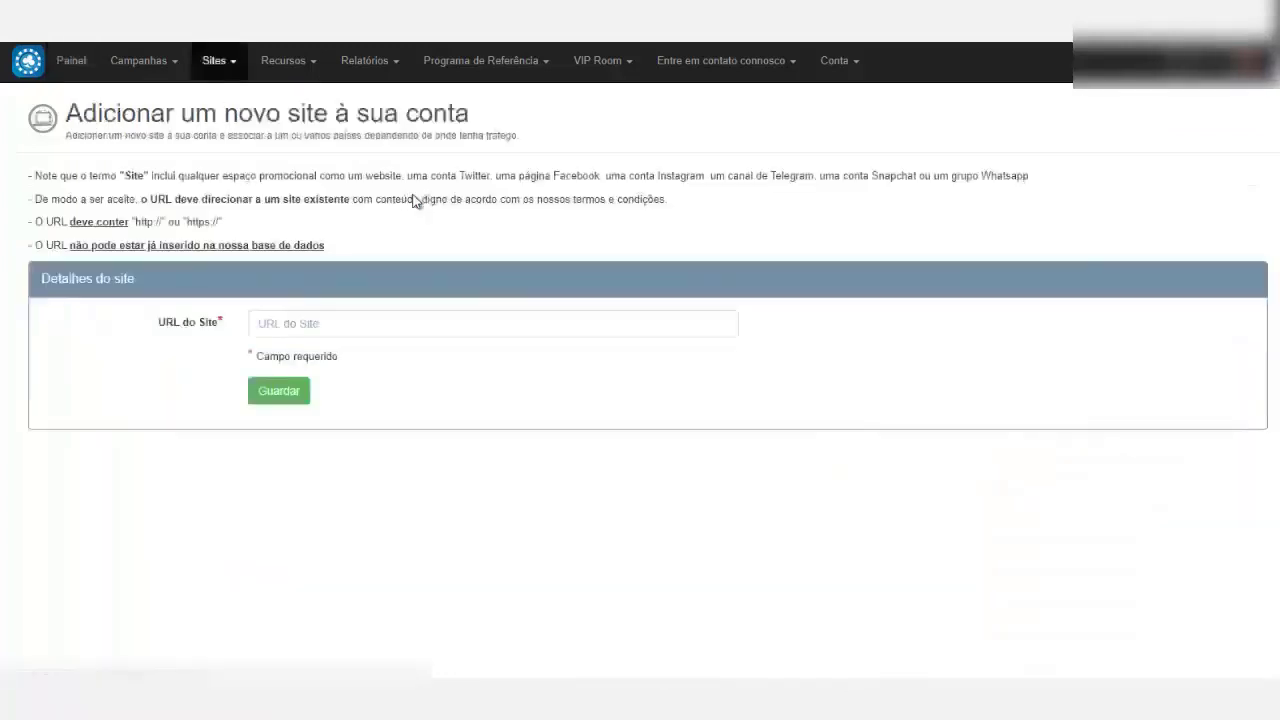
pyautogui.moveTo(34, 176); pyautogui.dragTo(1032, 177)
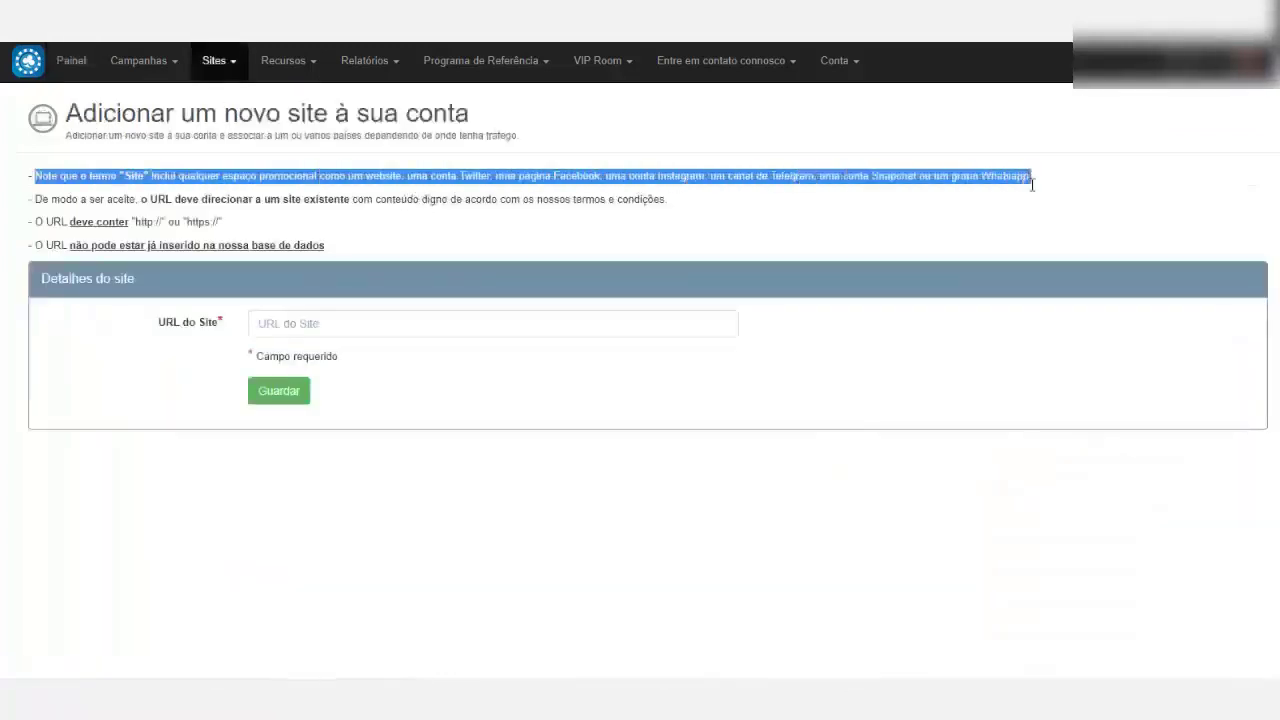
pyautogui.click(1004, 235)
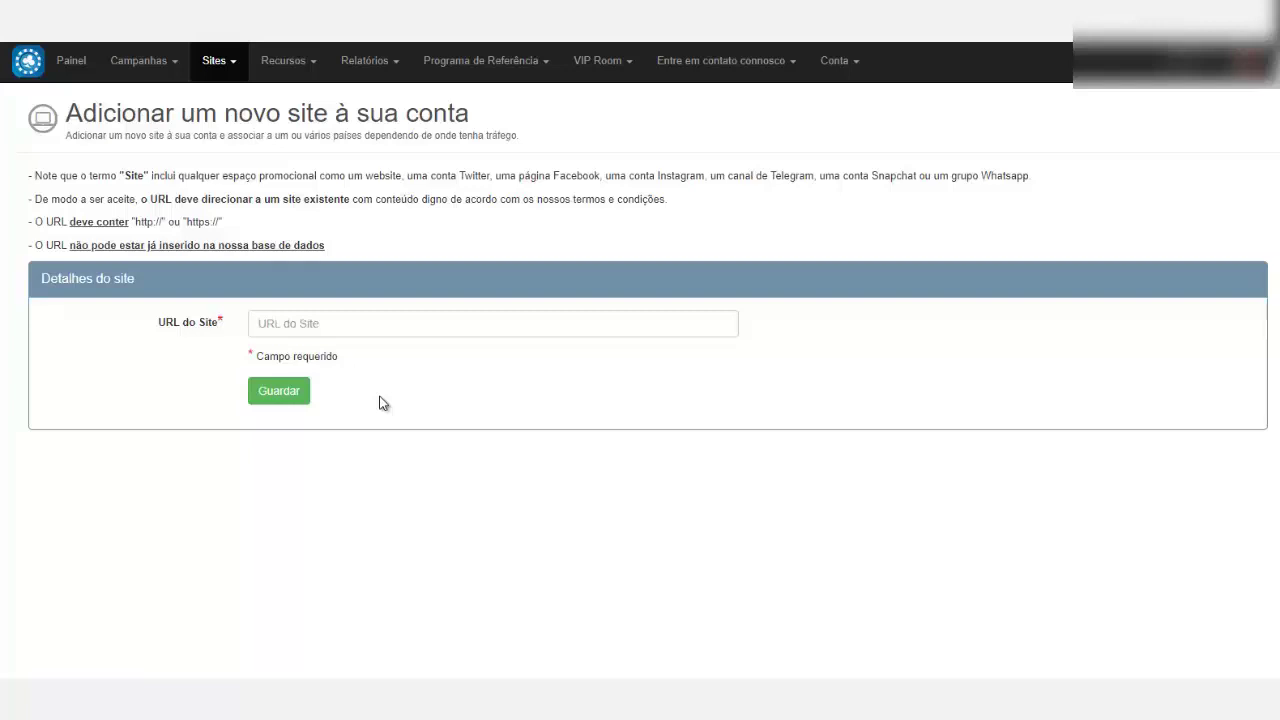
pyautogui.click(150, 64)
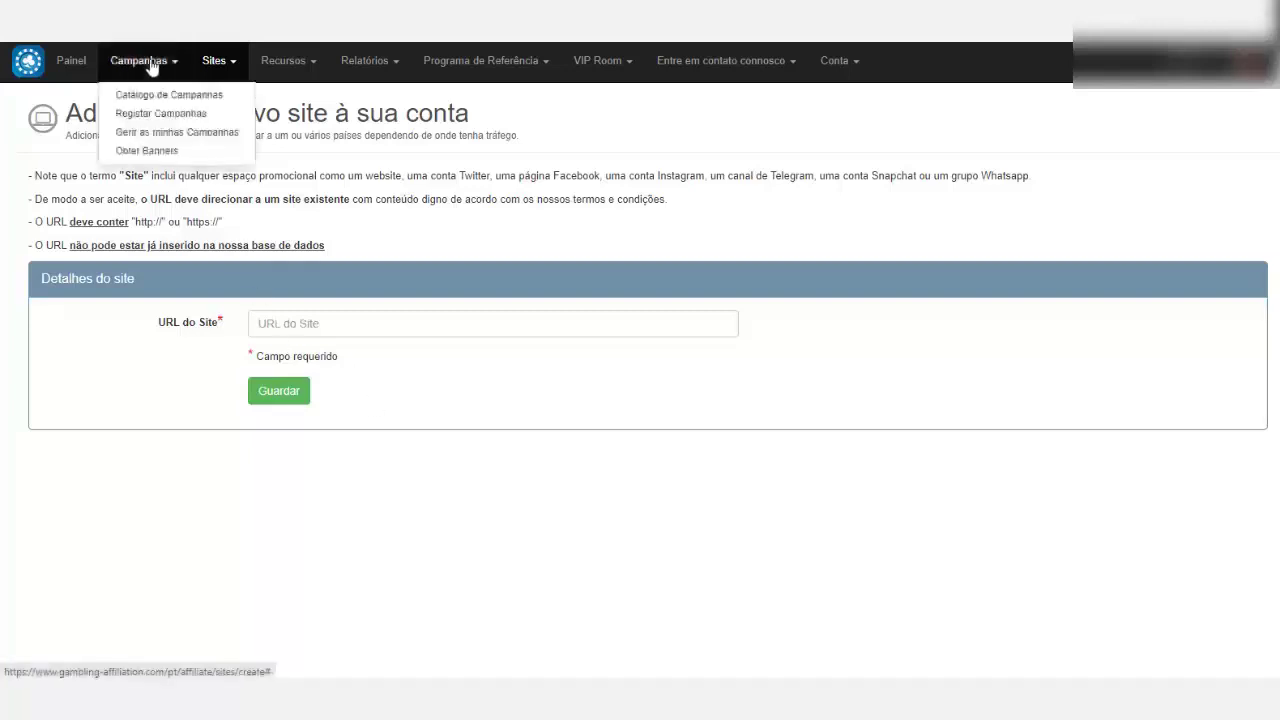
pyautogui.click(185, 117)
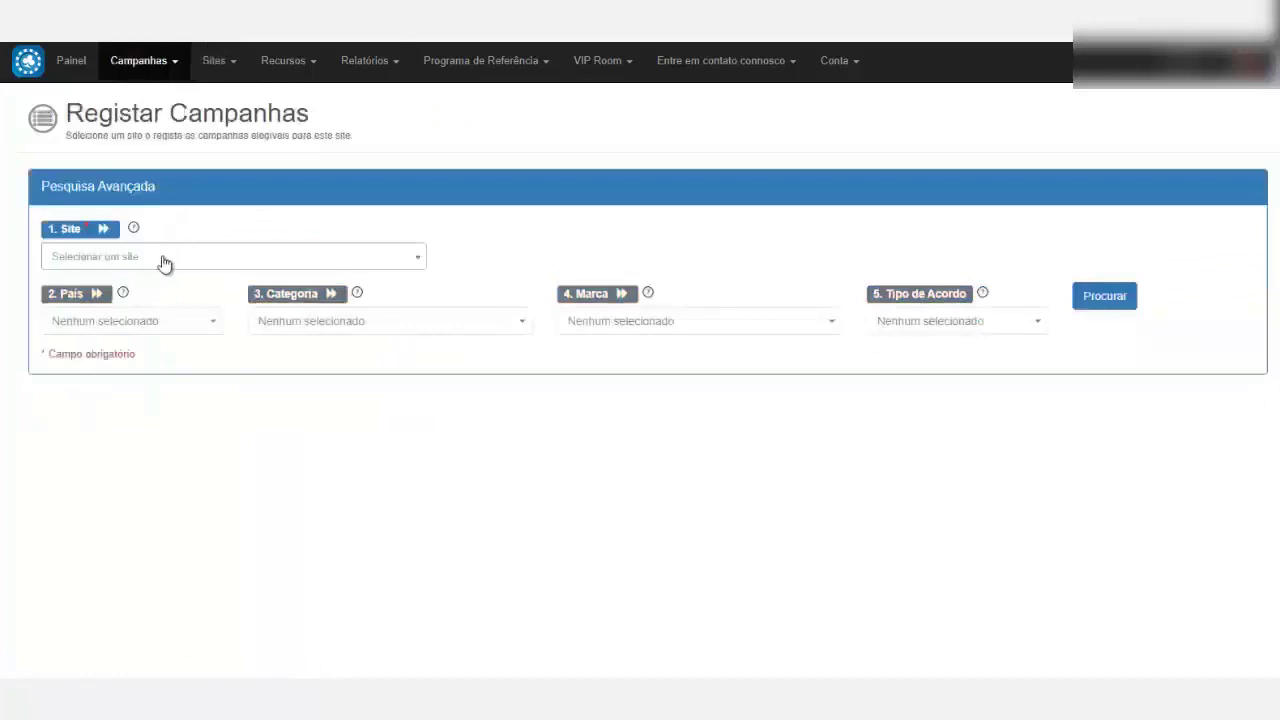
pyautogui.click(152, 264)
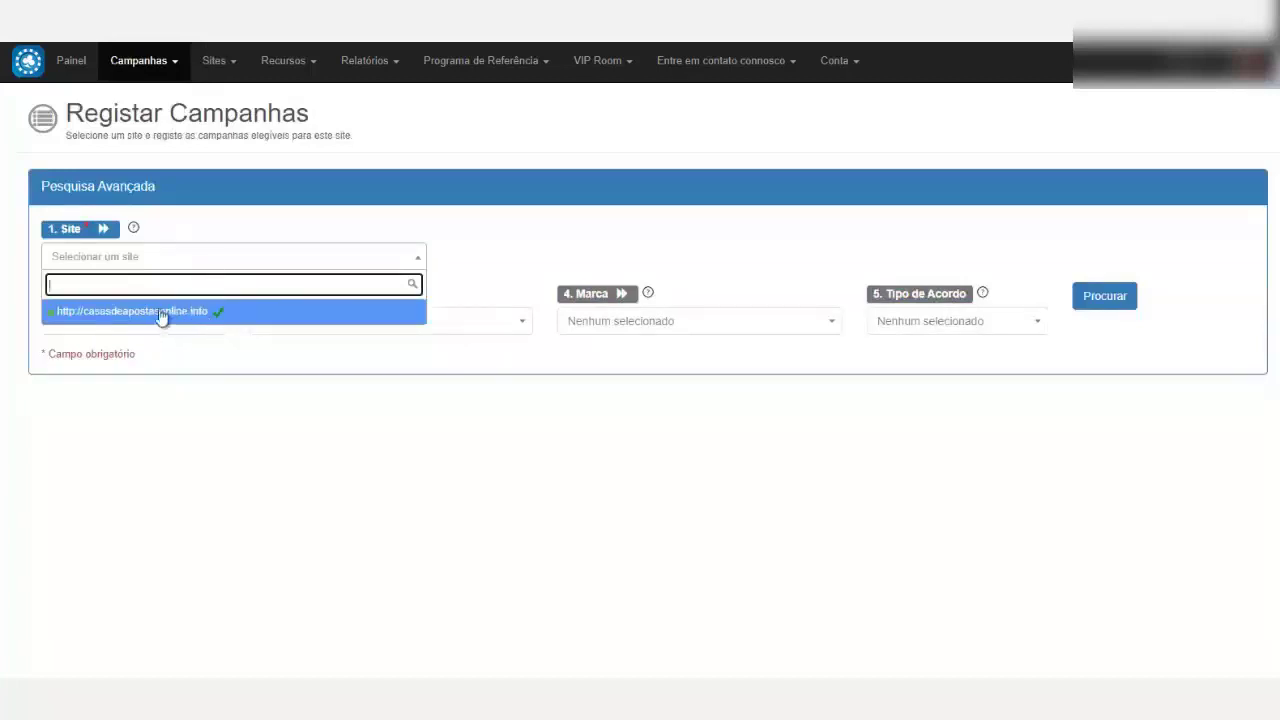
pyautogui.click(176, 314)
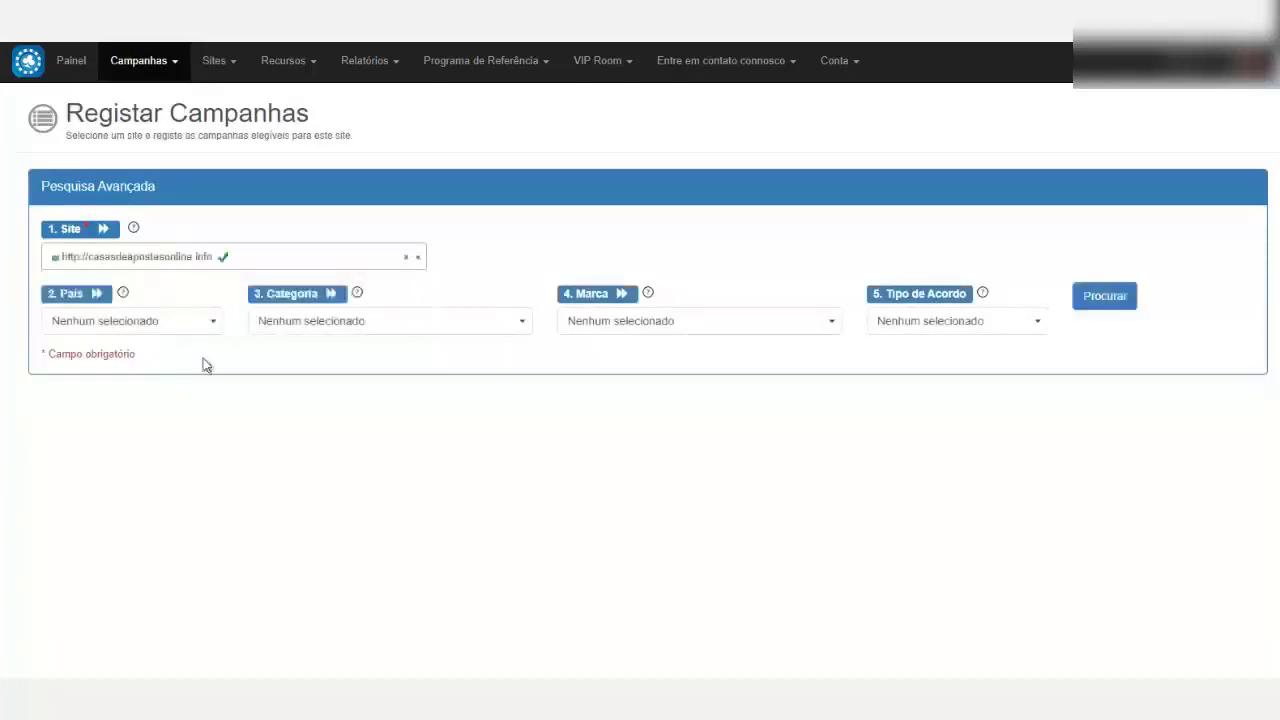
pyautogui.click(162, 332)
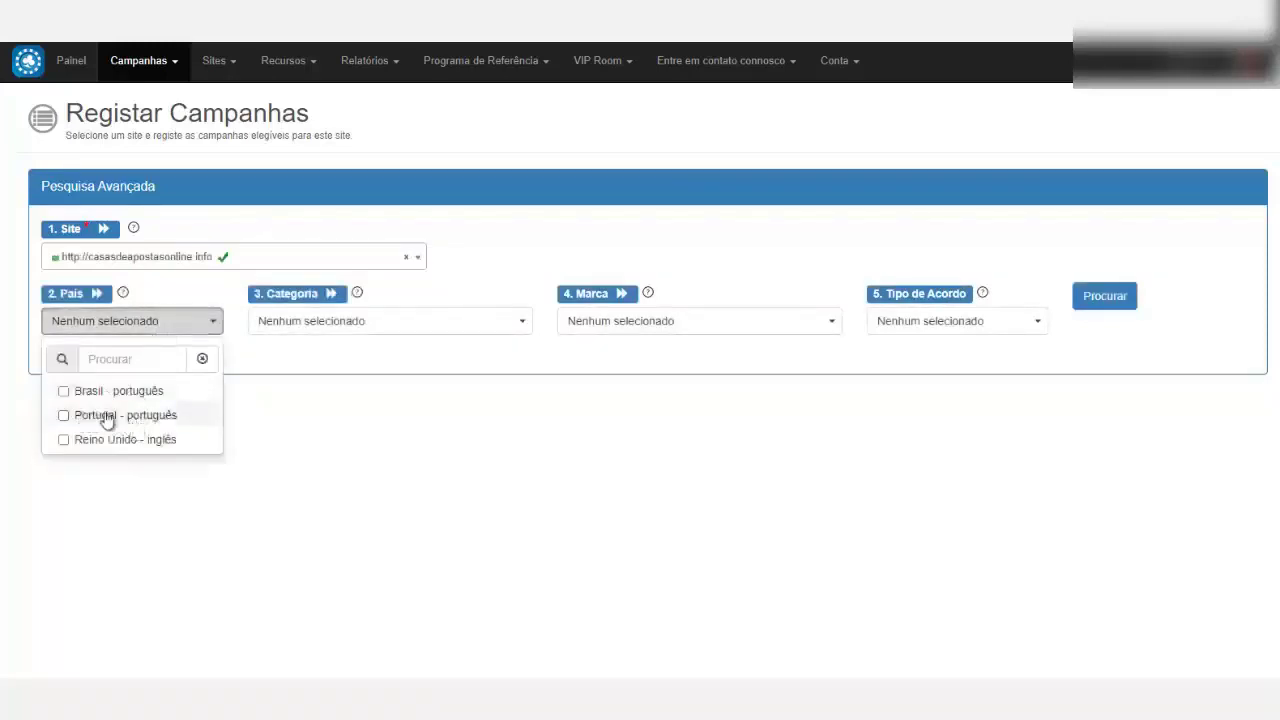
pyautogui.click(66, 418)
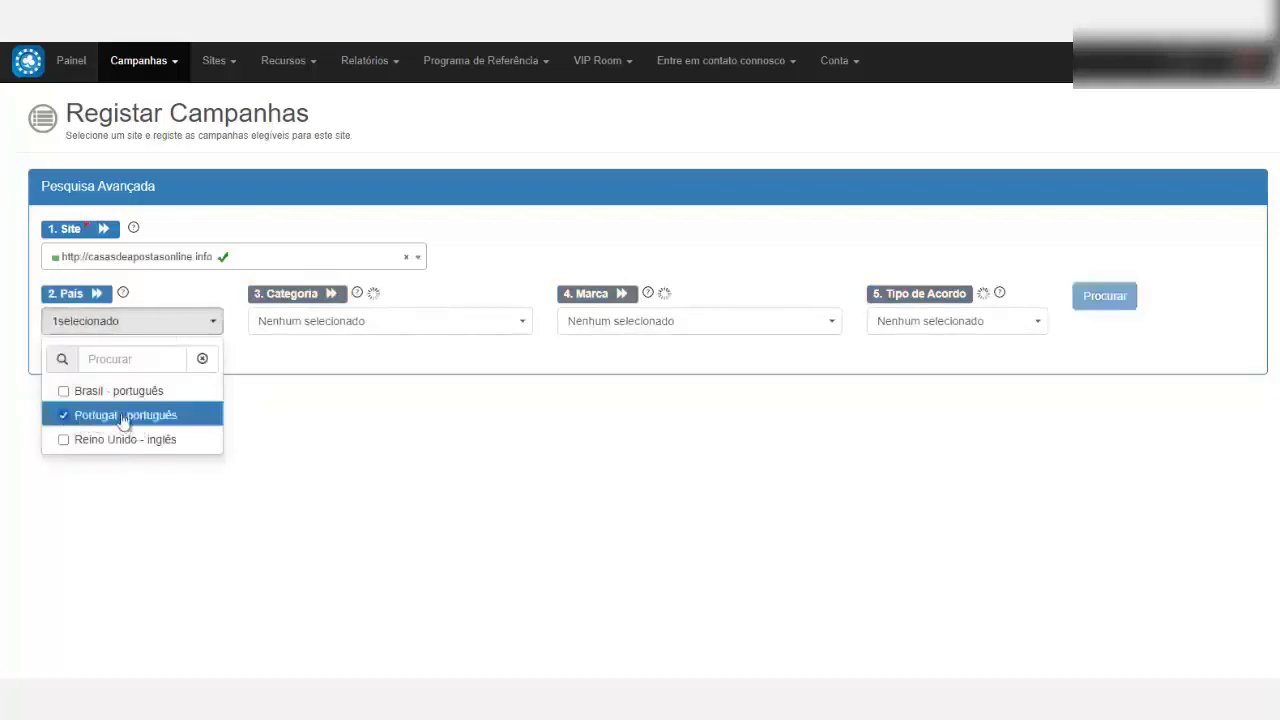
pyautogui.click(497, 362)
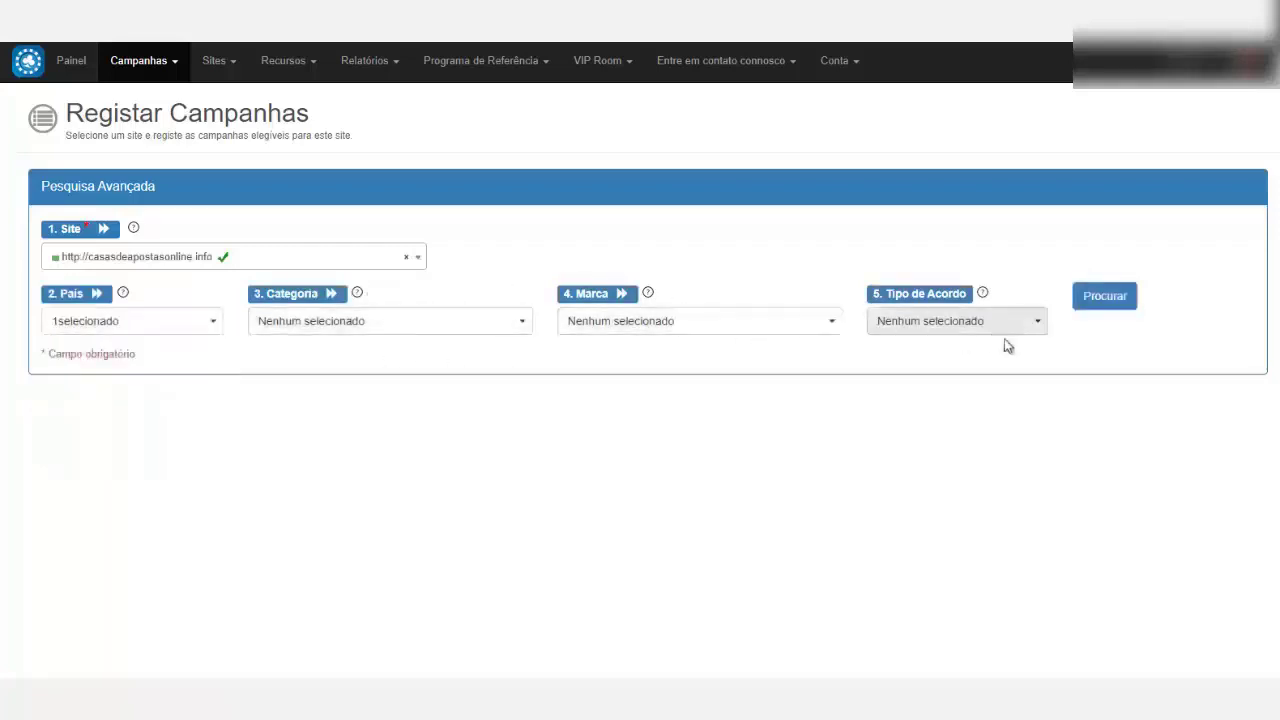
# - Review the available category, brand and agreement type filter options without selecting any
pyautogui.click(387, 328)
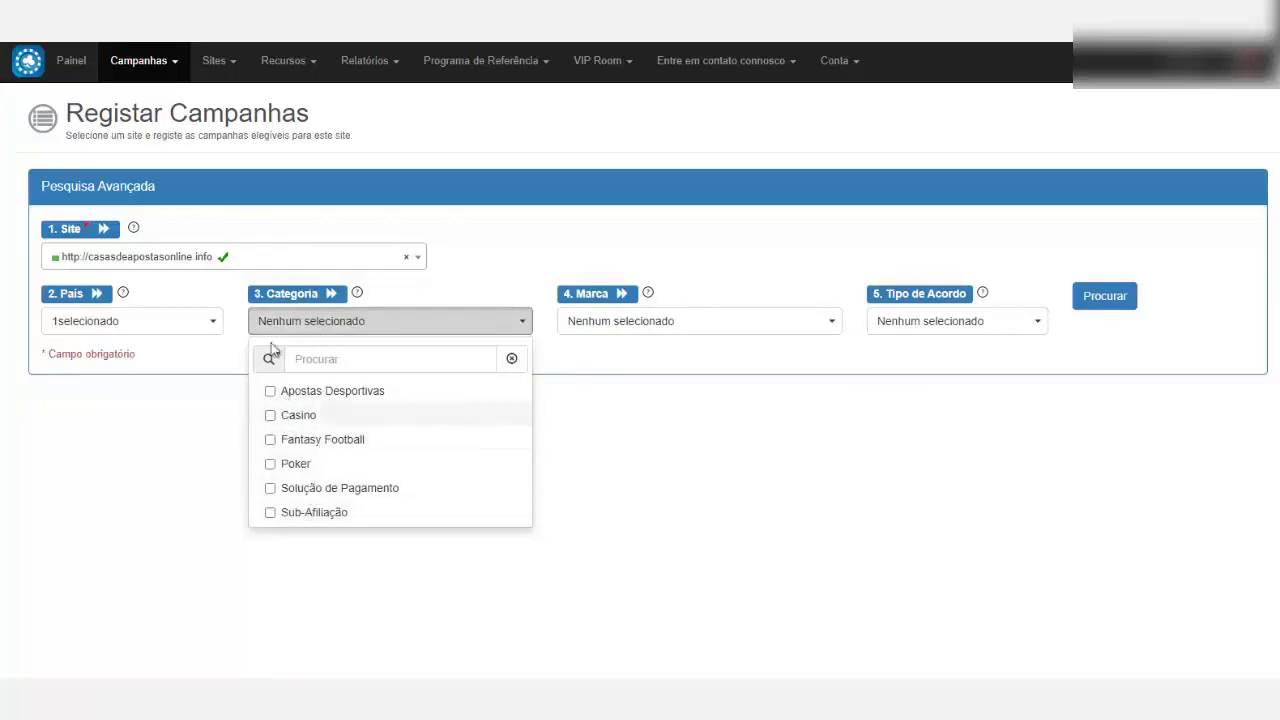
pyautogui.click(593, 358)
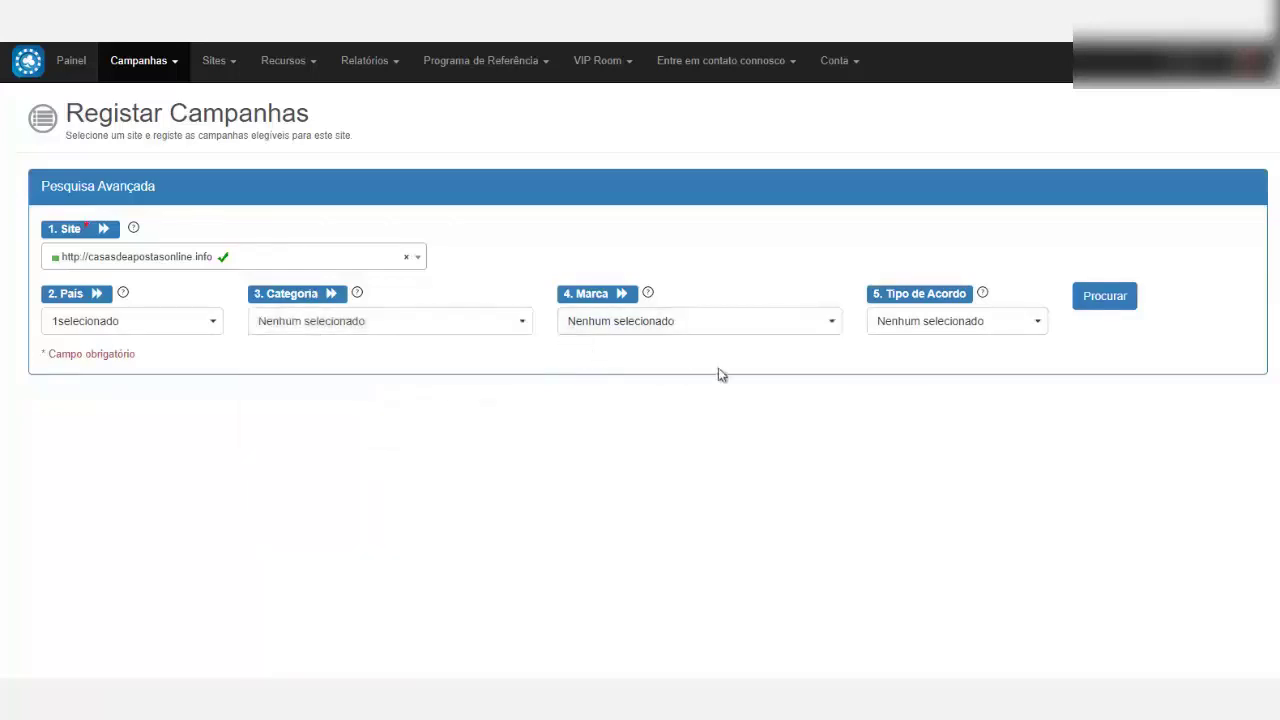
pyautogui.click(749, 329)
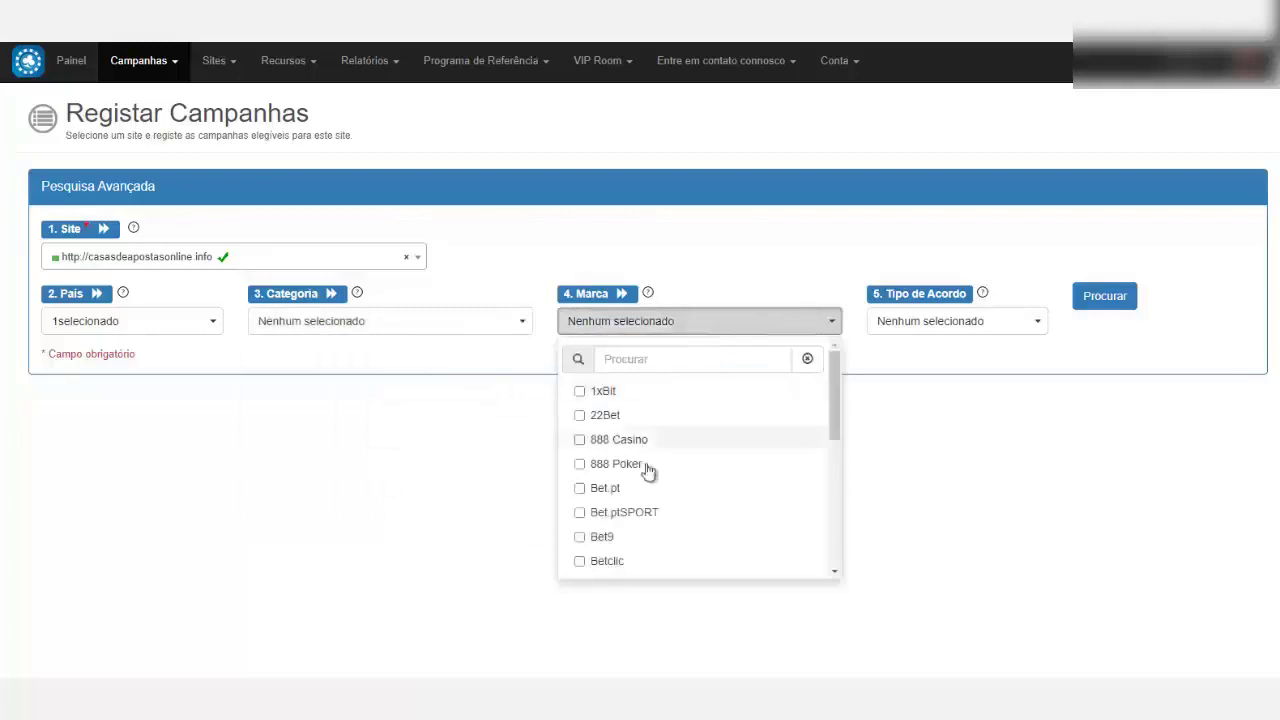
pyautogui.scroll(-2, 650, 473)
pyautogui.scroll(-4, 671, 480)
pyautogui.scroll(6, 694, 482)
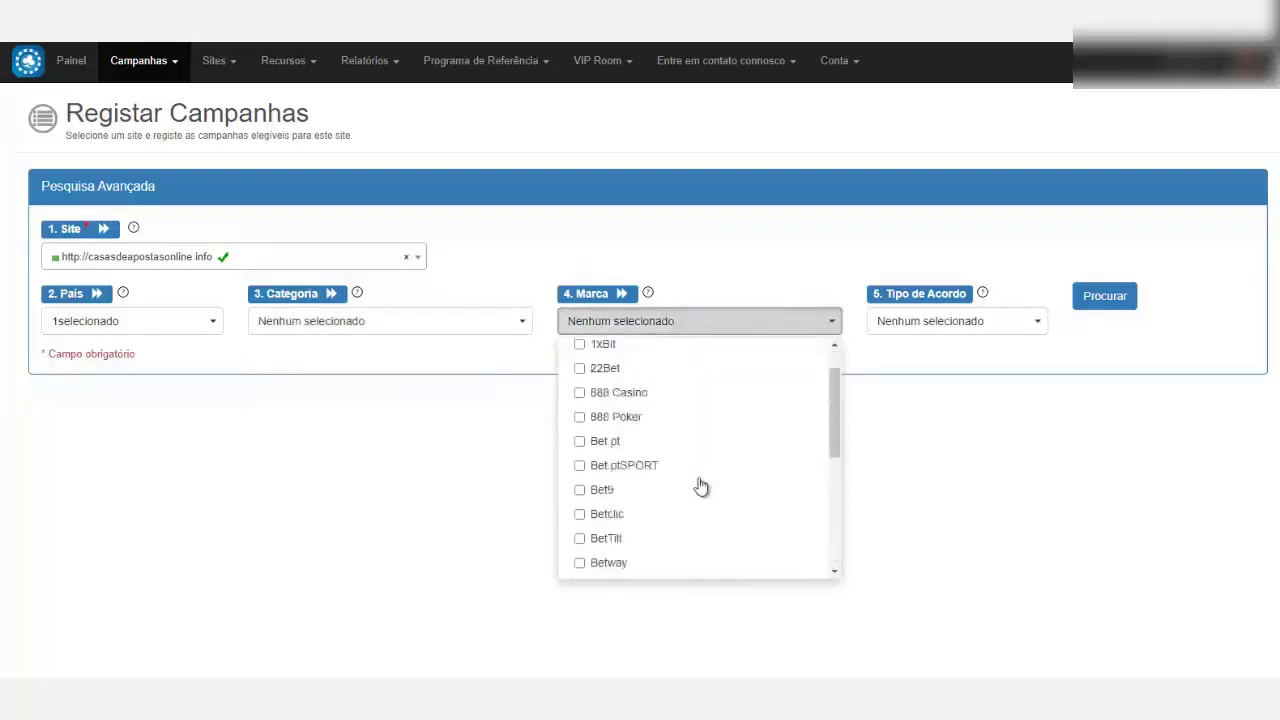
pyautogui.click(873, 362)
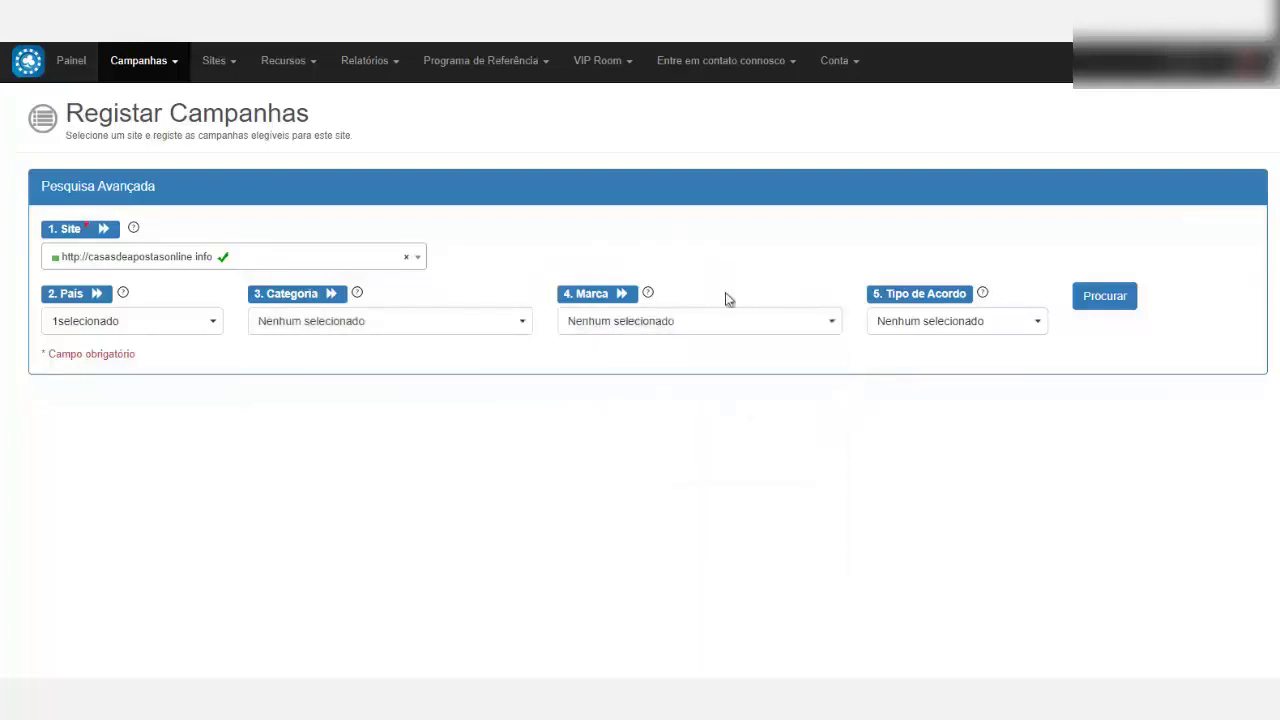
pyautogui.click(963, 330)
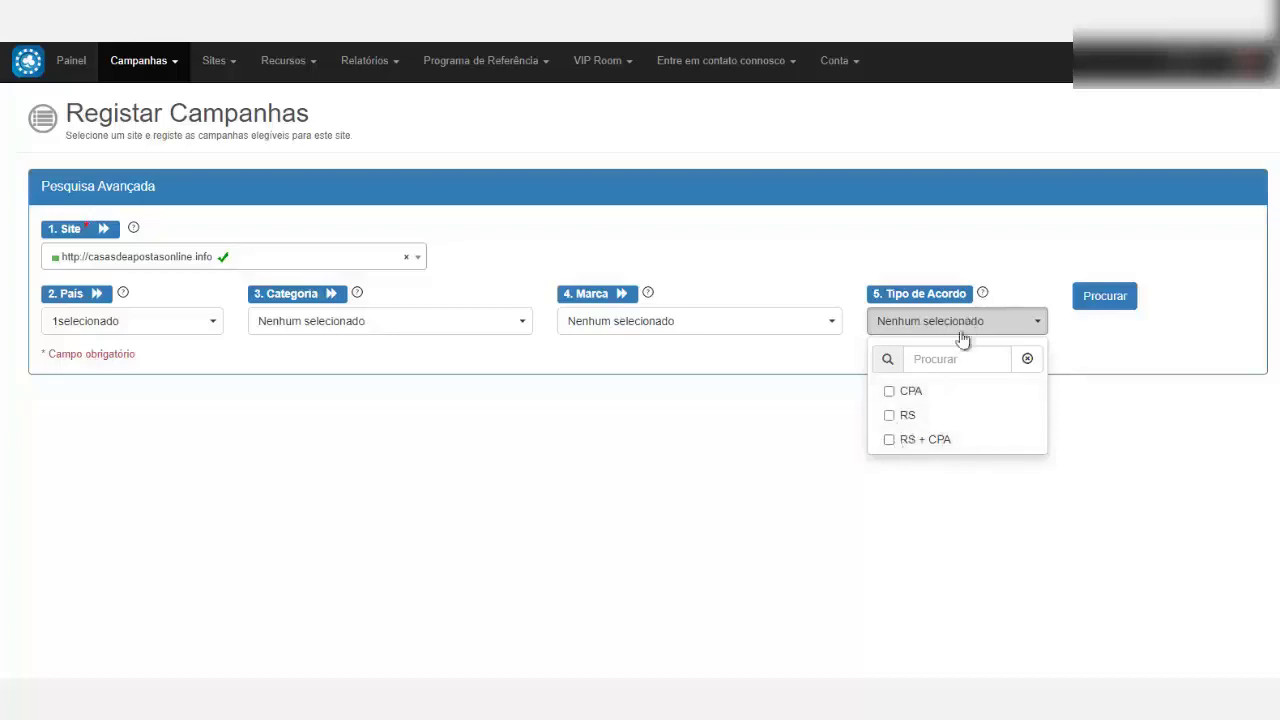
pyautogui.click(1068, 354)
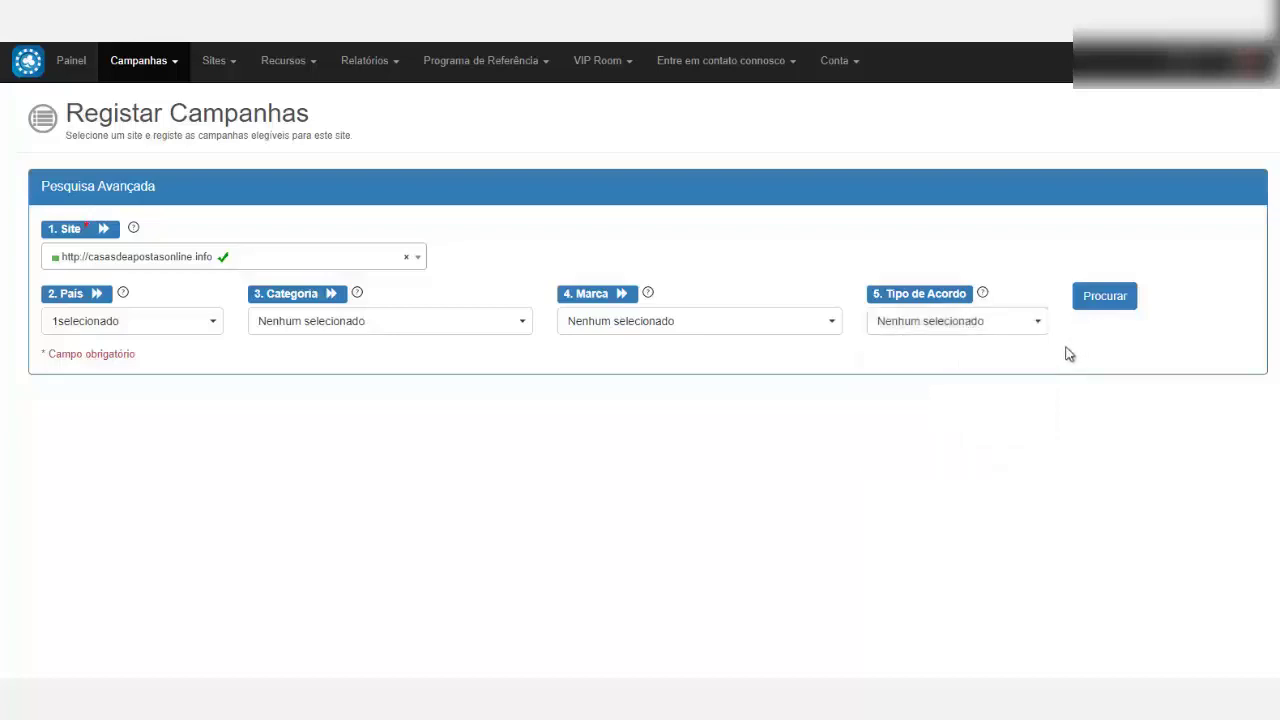
# - Search for the site's eligible campaigns and expand the details of the 1xBit - Sportsbook - Portugal - CPA campaign
pyautogui.click(1112, 300)
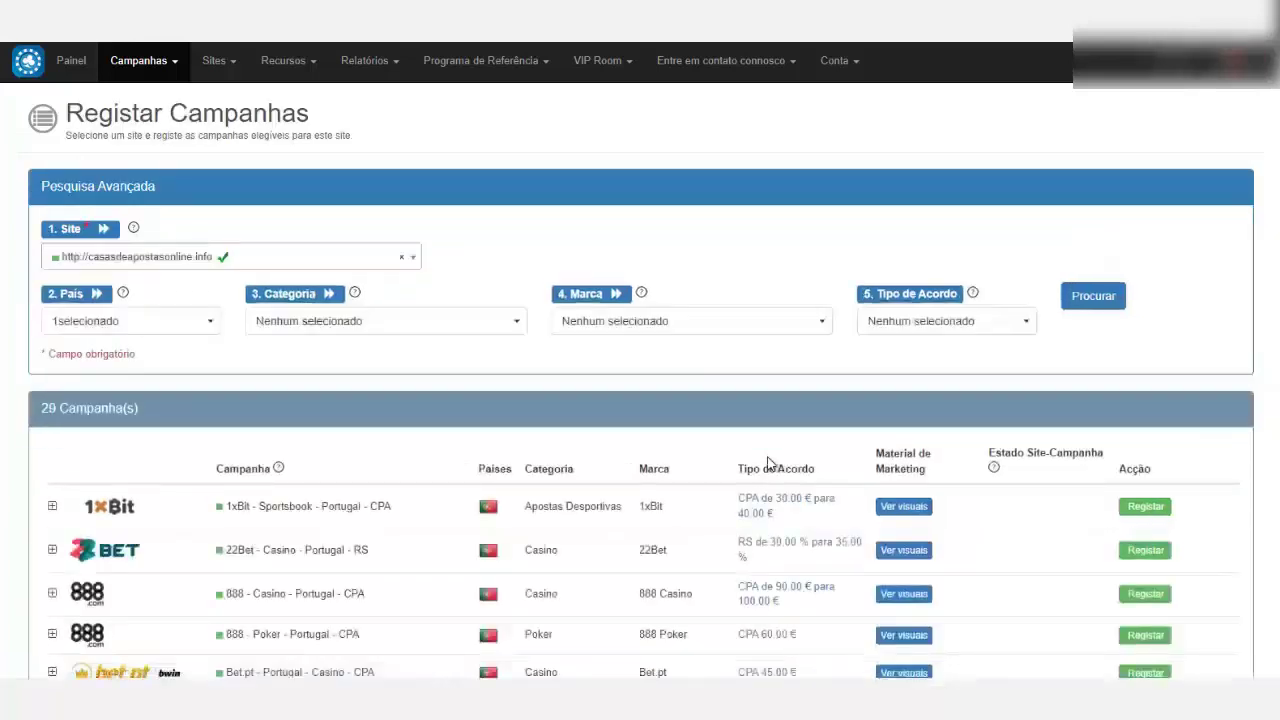
pyautogui.scroll(-3, 443, 415)
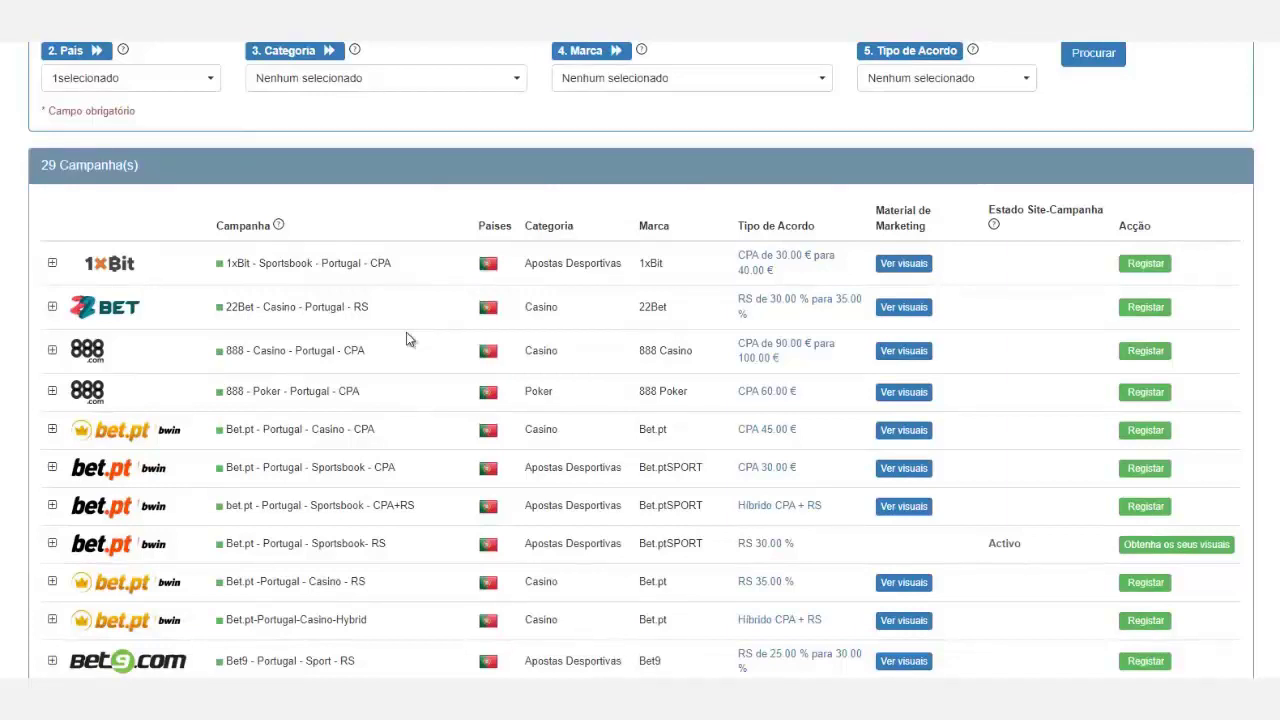
pyautogui.click(52, 264)
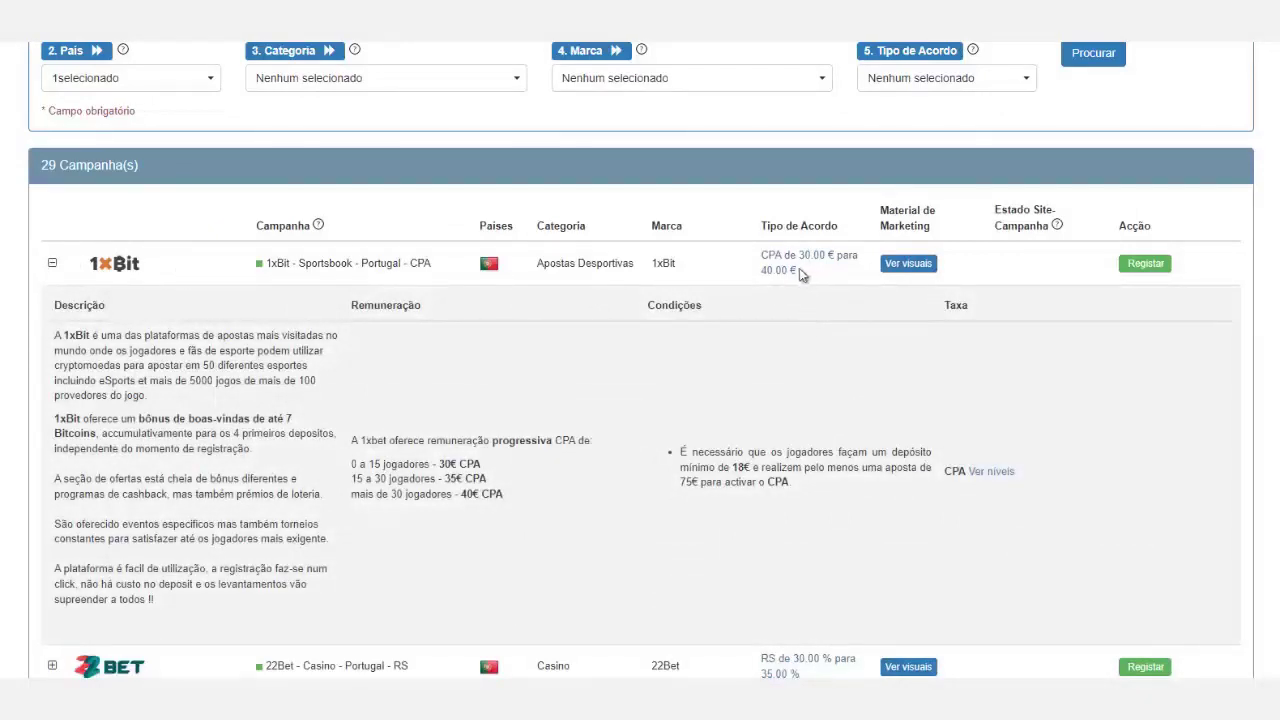
# - Read the 1xBit campaign's agreement type and CPA conditions, and look over the campaign list's registration statuses
pyautogui.moveTo(799, 270); pyautogui.dragTo(758, 254)
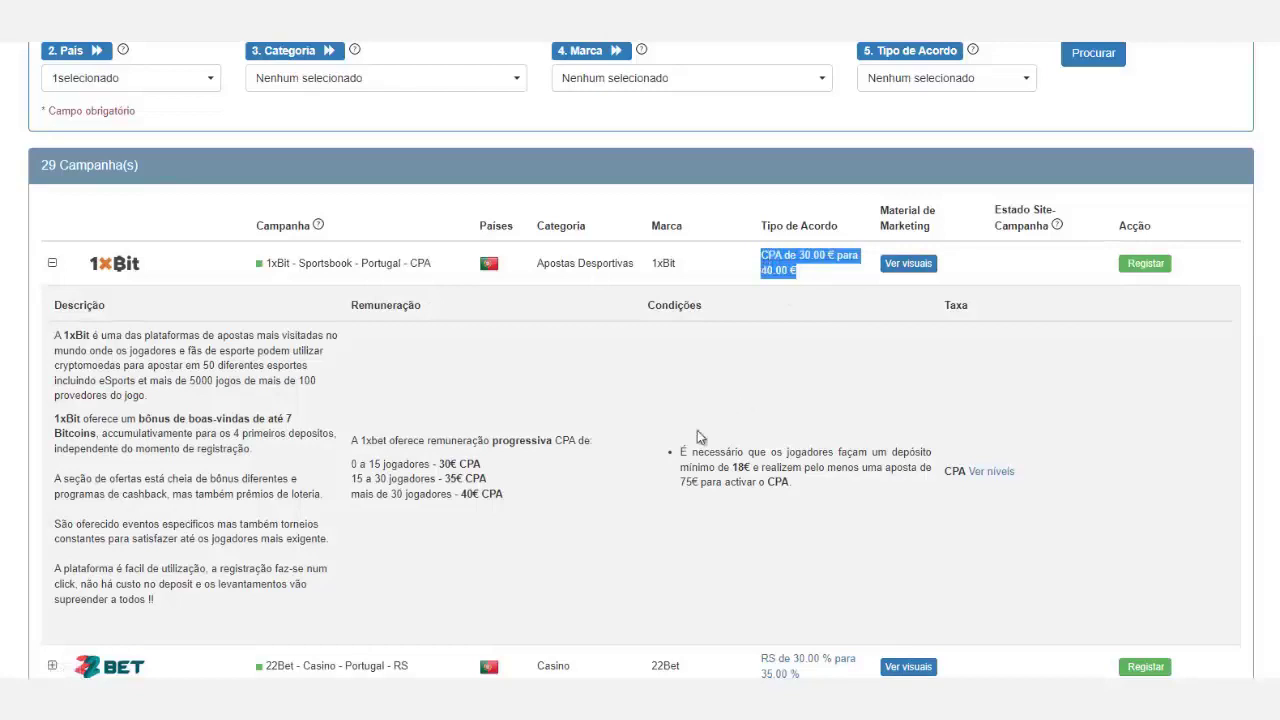
pyautogui.moveTo(682, 448); pyautogui.dragTo(825, 467)
pyautogui.moveTo(893, 466); pyautogui.dragTo(820, 490)
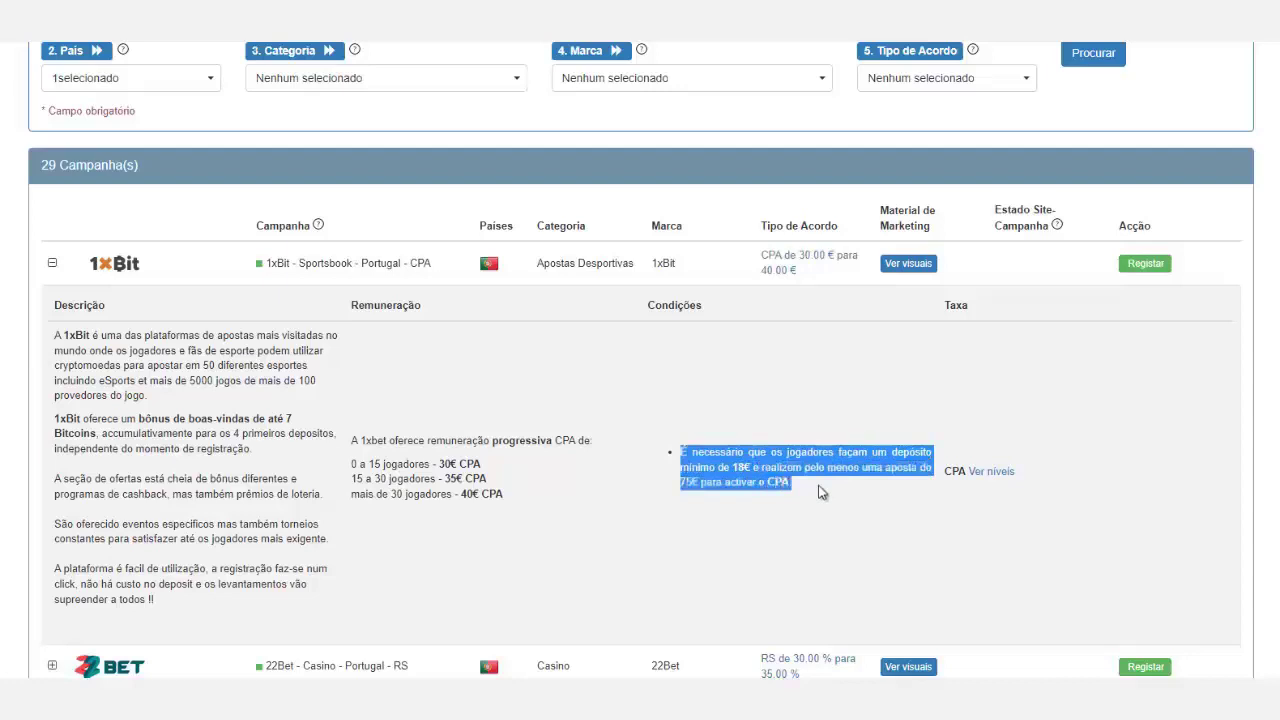
pyautogui.click(820, 492)
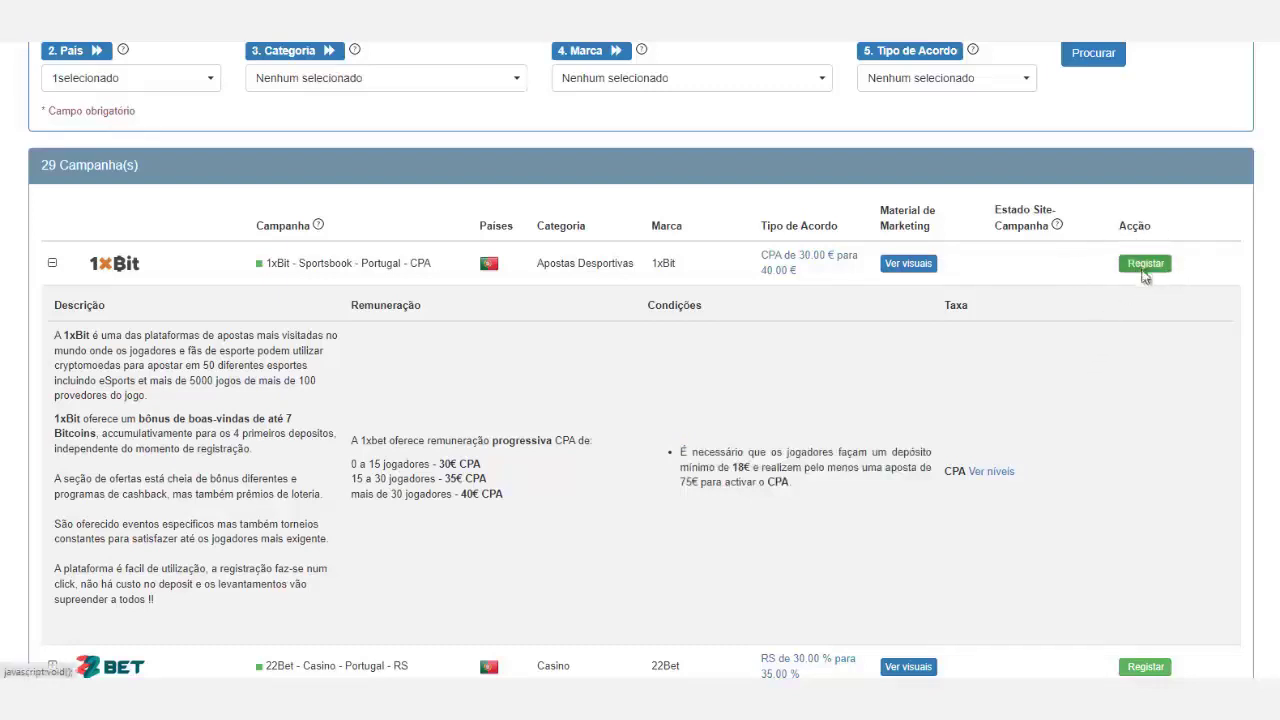
pyautogui.click(1108, 388)
pyautogui.scroll(-1, 343, 491)
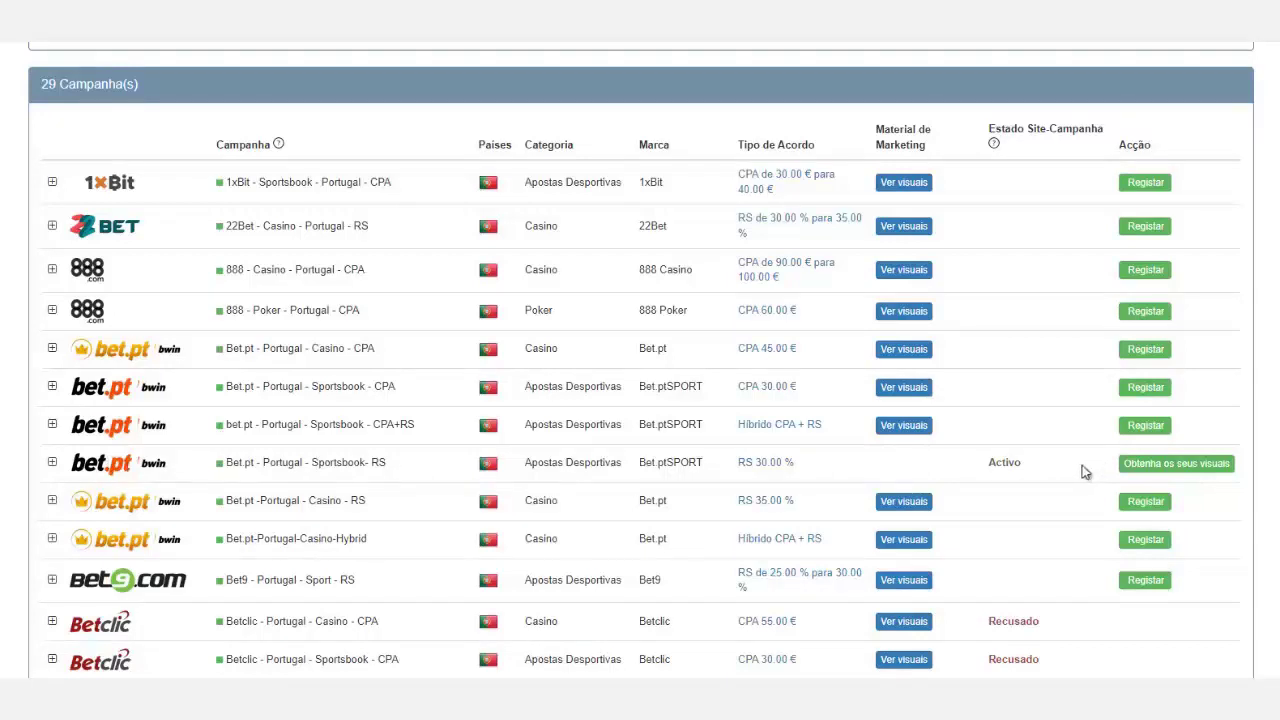
# - Open the marketing visuals of the active Bet.pt - Portugal - Sportsbook- RS campaign and look through its available banners
pyautogui.click(1176, 468)
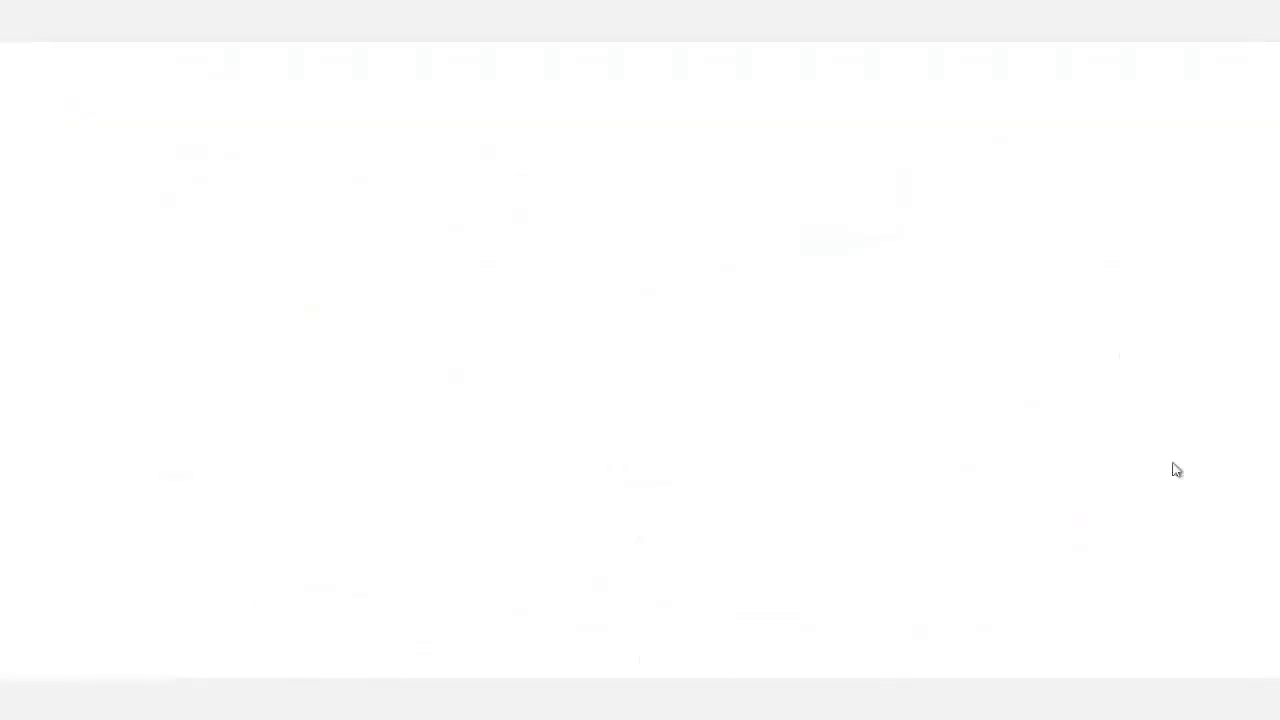
pyautogui.scroll(-2, 620, 300)
pyautogui.scroll(-1, 480, 290)
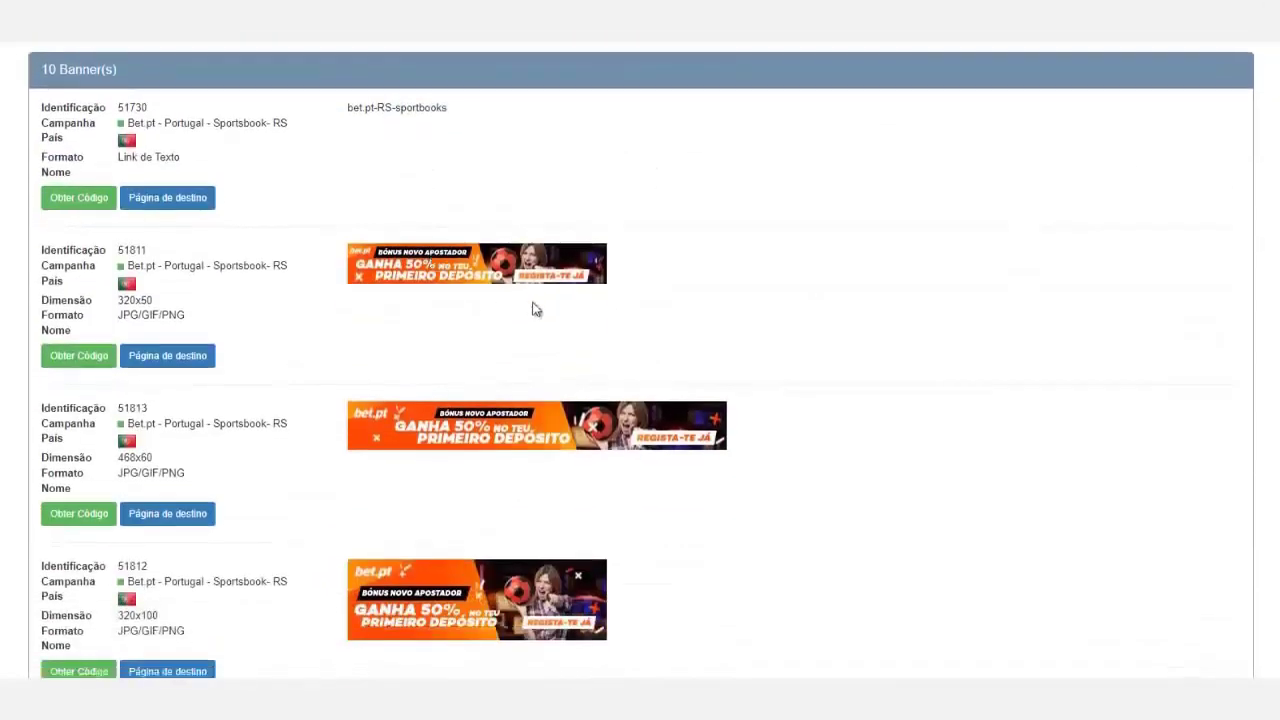
pyautogui.scroll(-4, 663, 355)
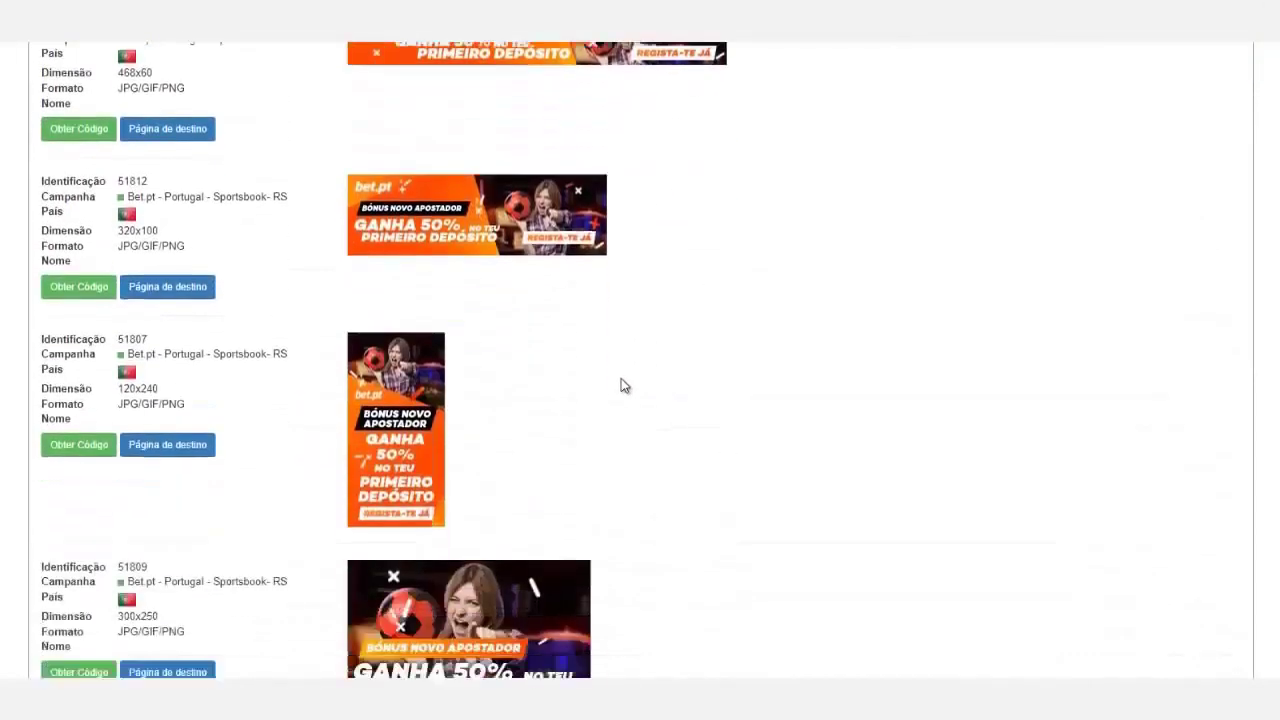
pyautogui.scroll(-1, 625, 387)
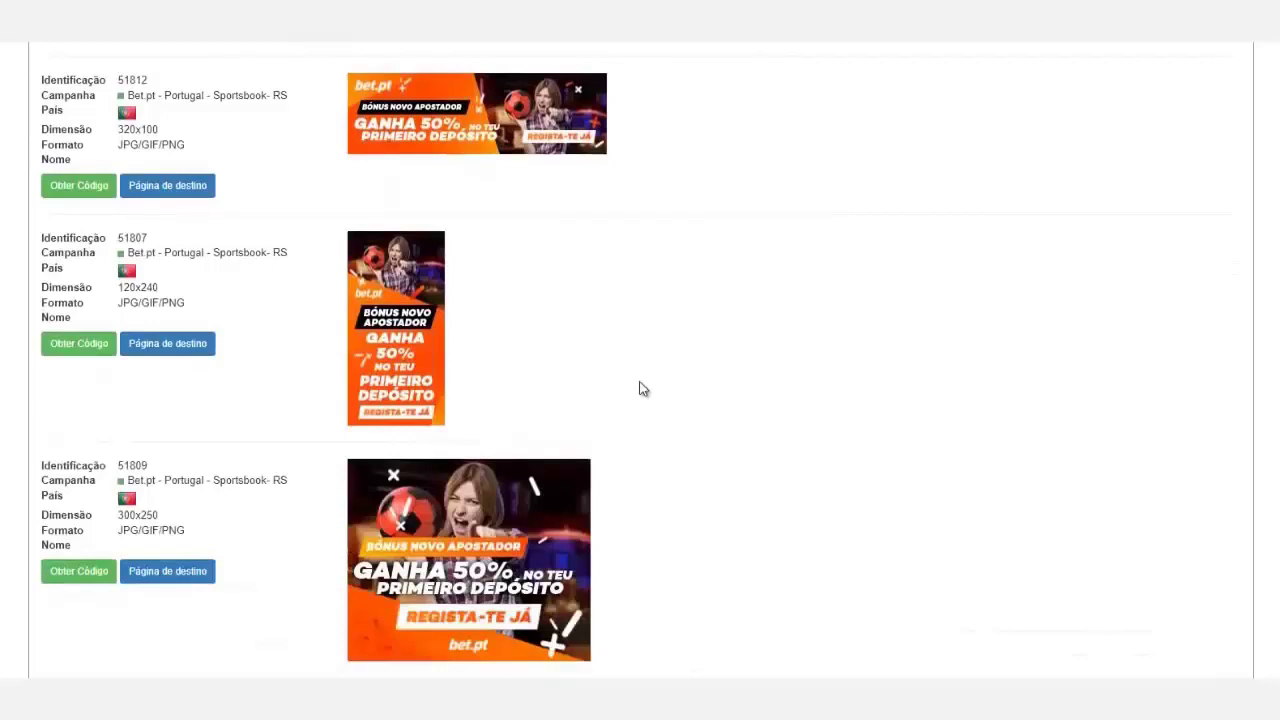
pyautogui.scroll(3, 643, 387)
pyautogui.scroll(-2, 663, 375)
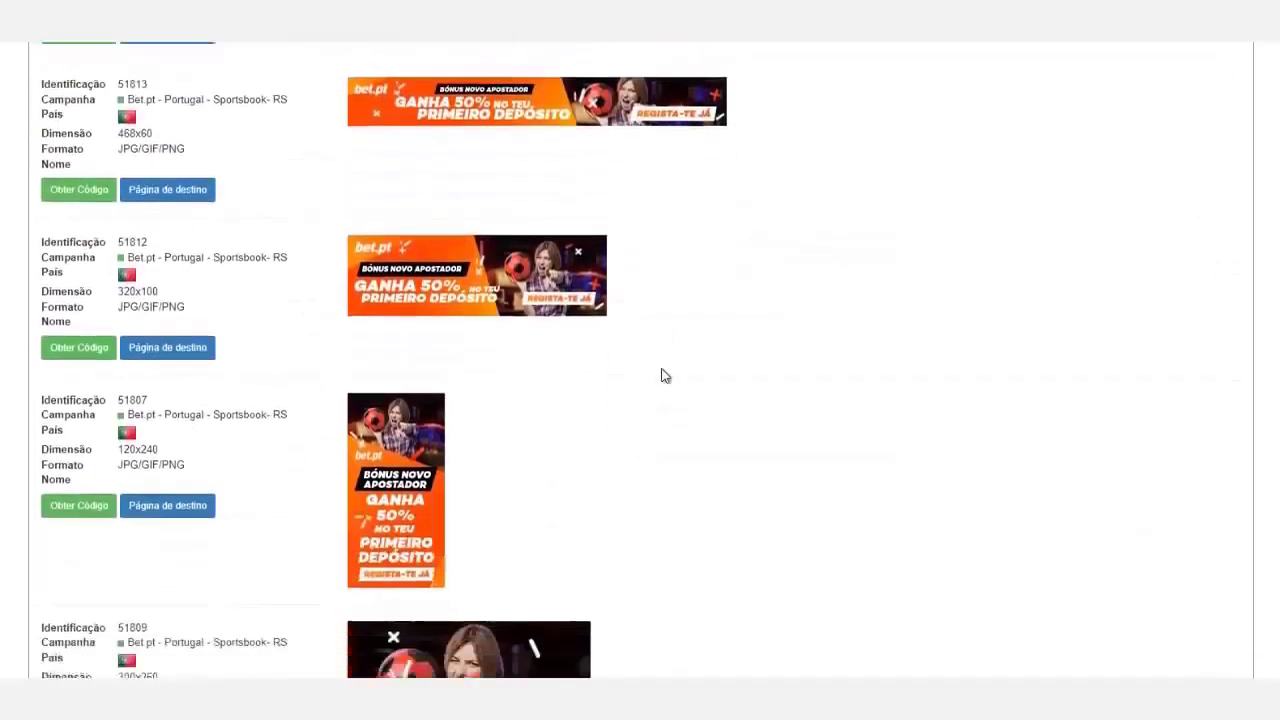
pyautogui.scroll(-6, 700, 374)
pyautogui.scroll(2, 706, 380)
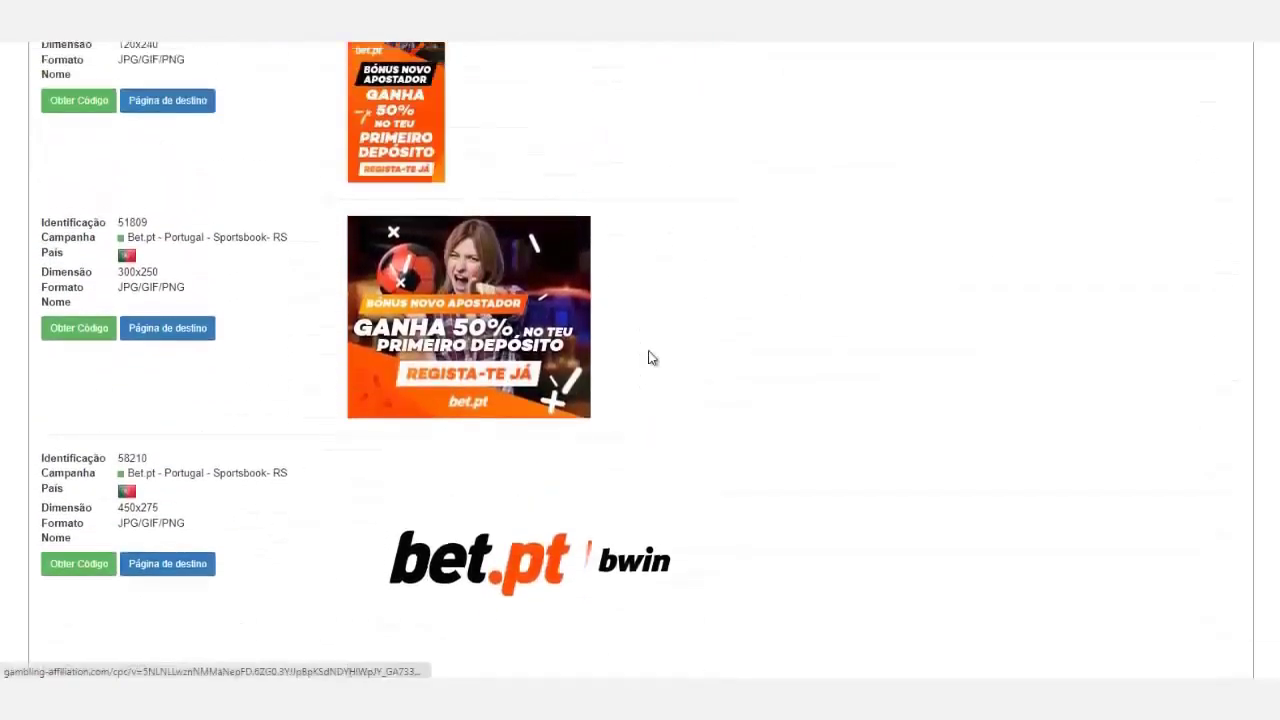
# - Get the code of the 300x250 Bet.pt banner and show the available report options
pyautogui.click(77, 333)
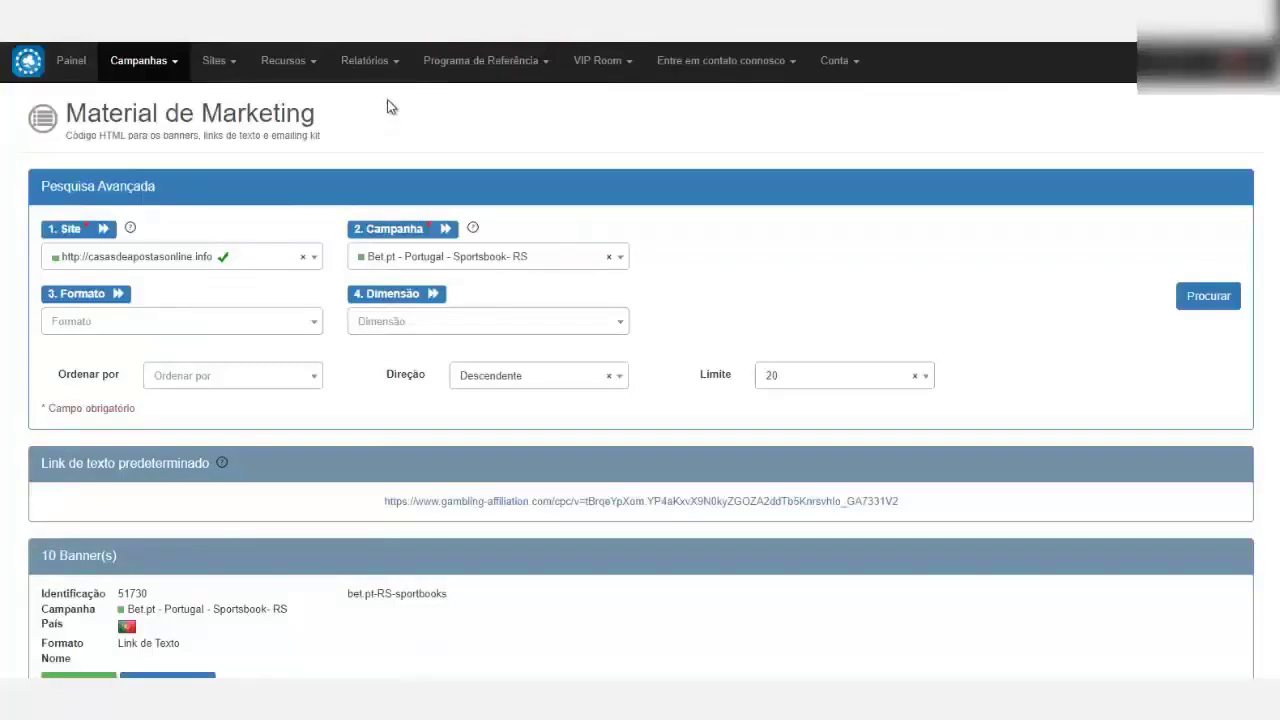
pyautogui.click(384, 66)
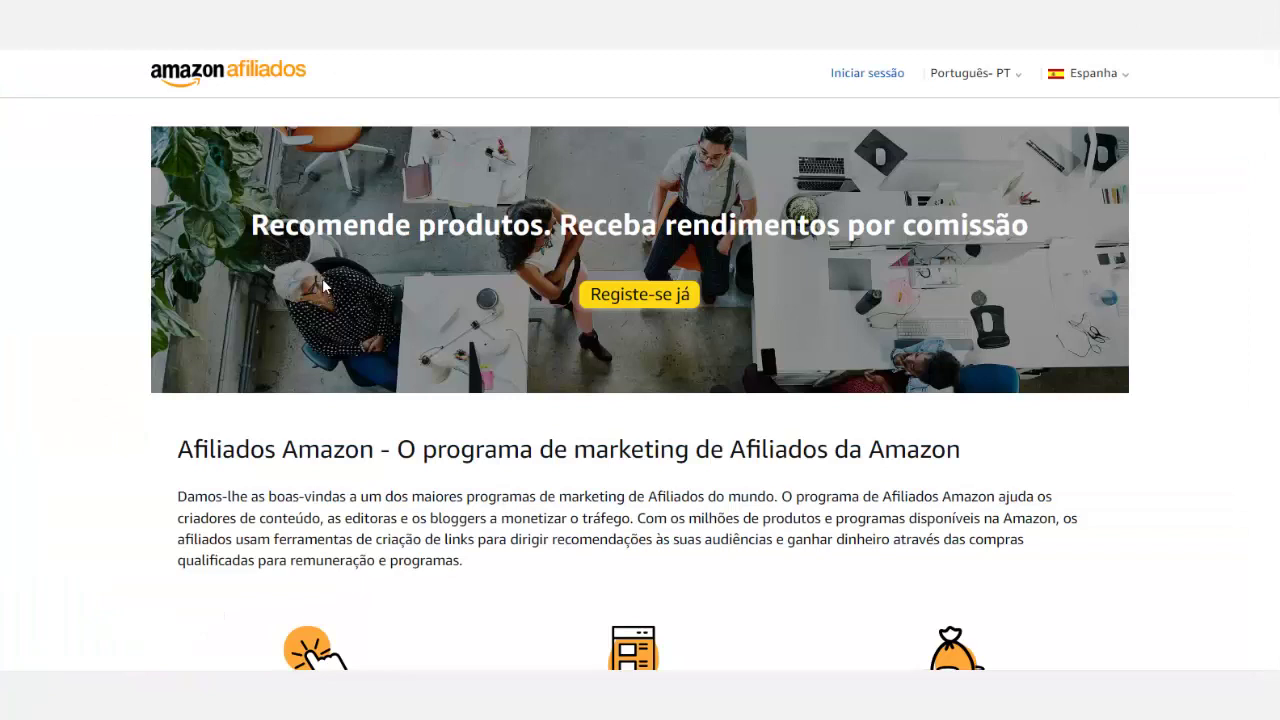
# - Switch to the Amazon Afiliados page and read its introduction, highlighting "Recomende produtos" and the commission offer "Ganhe até 12%"
pyautogui.moveTo(250, 226); pyautogui.dragTo(546, 226)
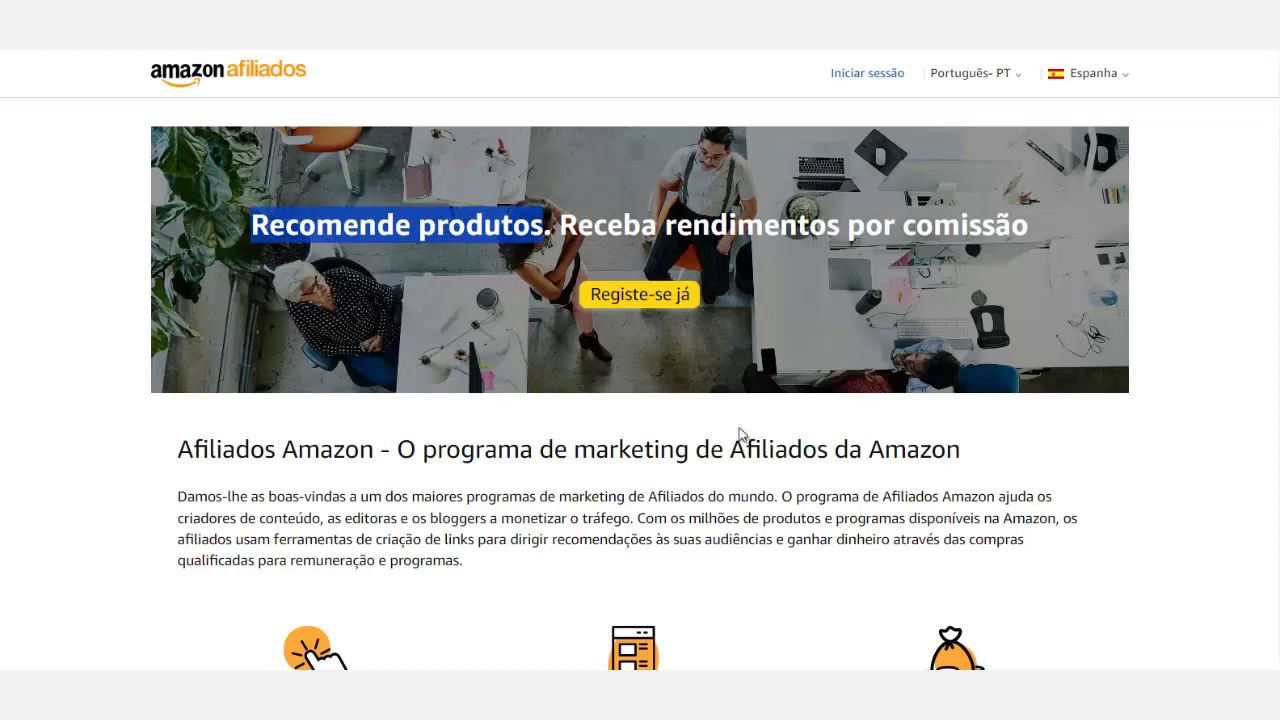
pyautogui.scroll(-3, 737, 434)
pyautogui.moveTo(835, 461); pyautogui.dragTo(933, 462)
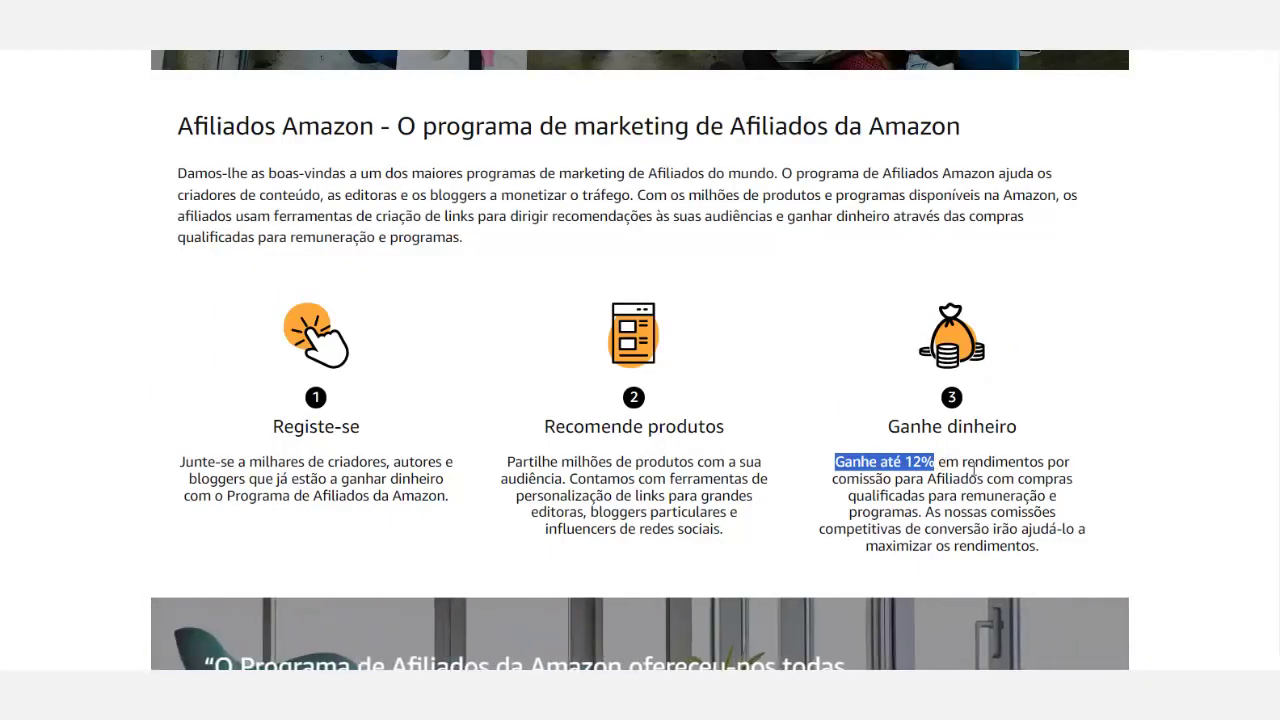
pyautogui.scroll(3, 1237, 231)
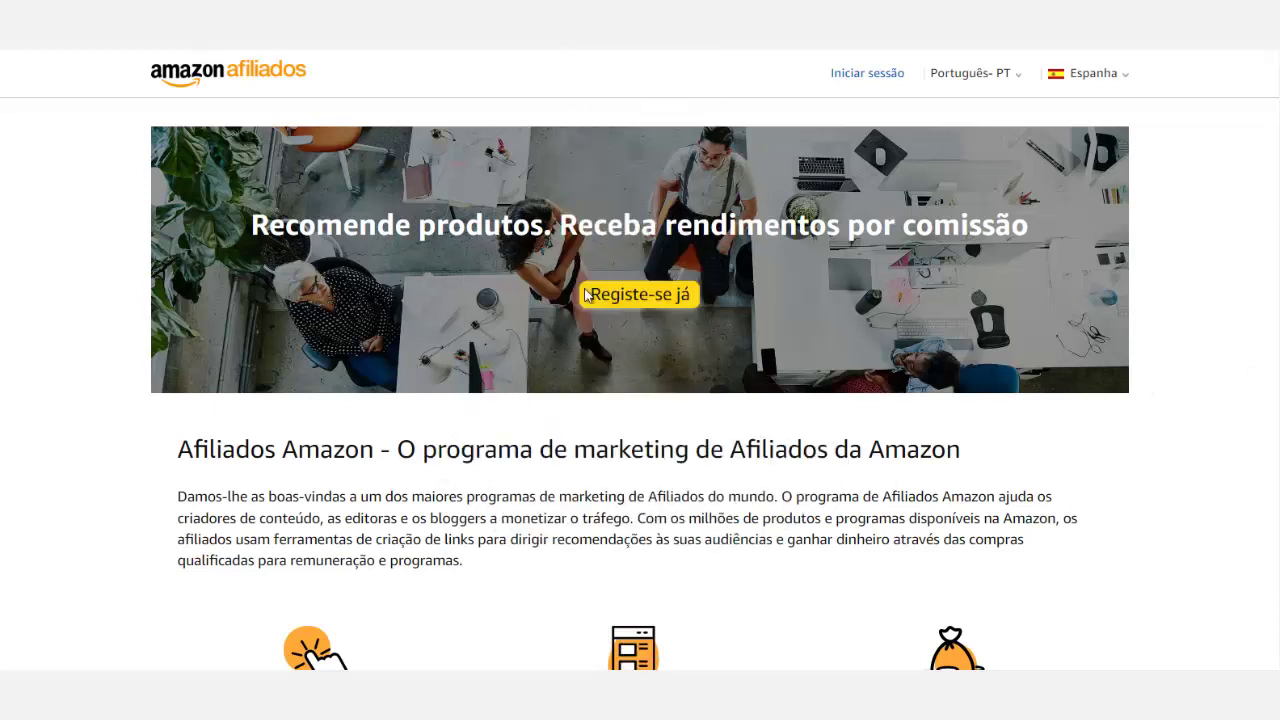
# - Start registering for the Amazon Afiliados programme and choose to create a new Amazon account
pyautogui.click(641, 296)
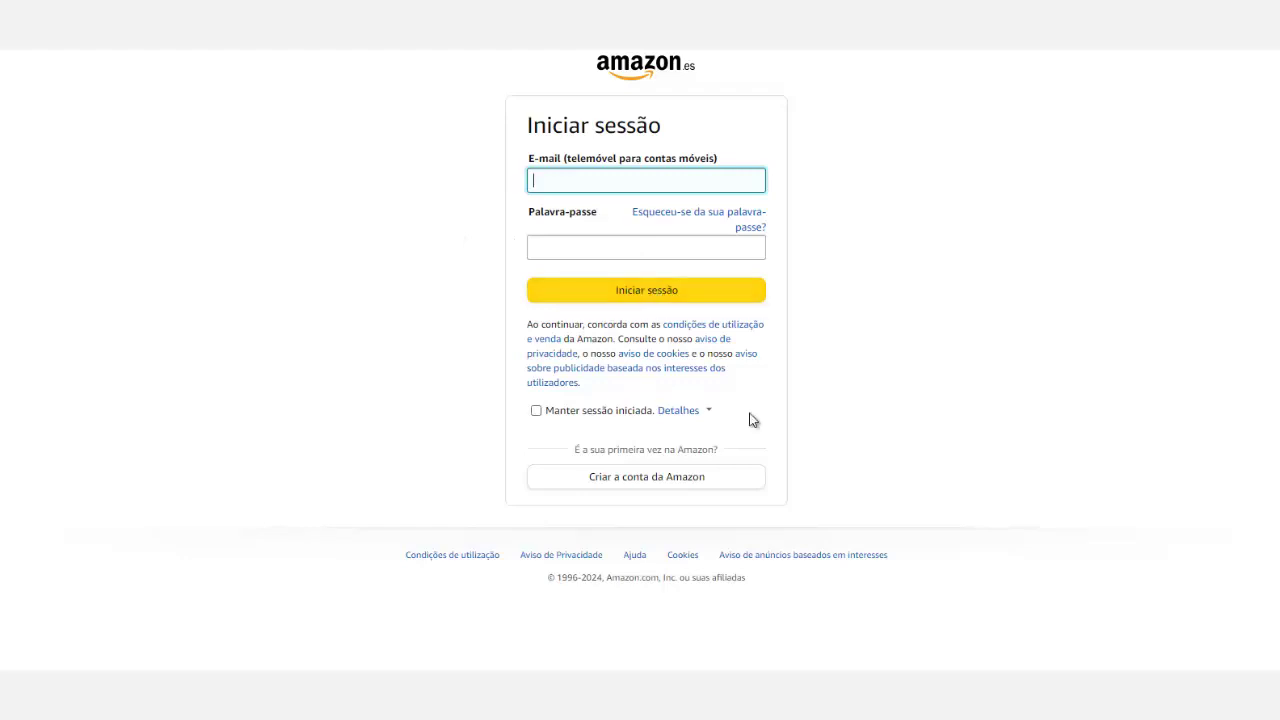
pyautogui.click(654, 485)
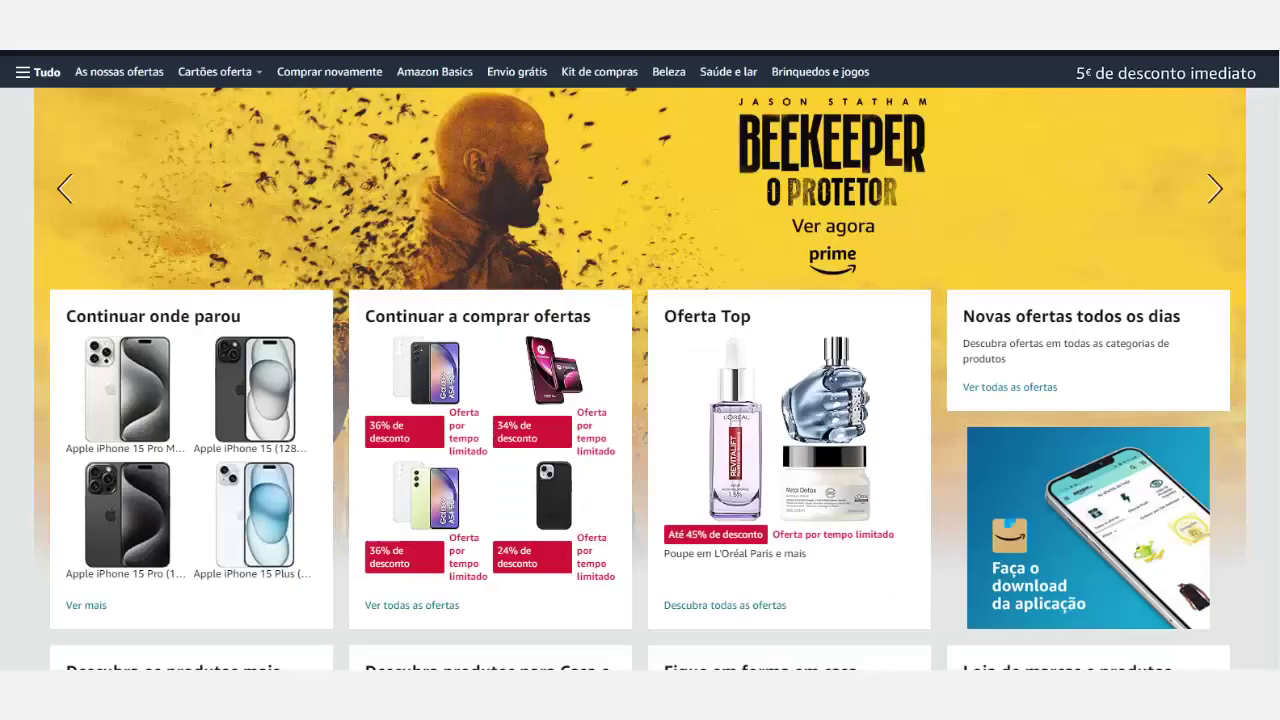
# - Browse the Amazon store's home page, looking over its deals, product categories and recommendations
pyautogui.scroll(-8, 640, 360)
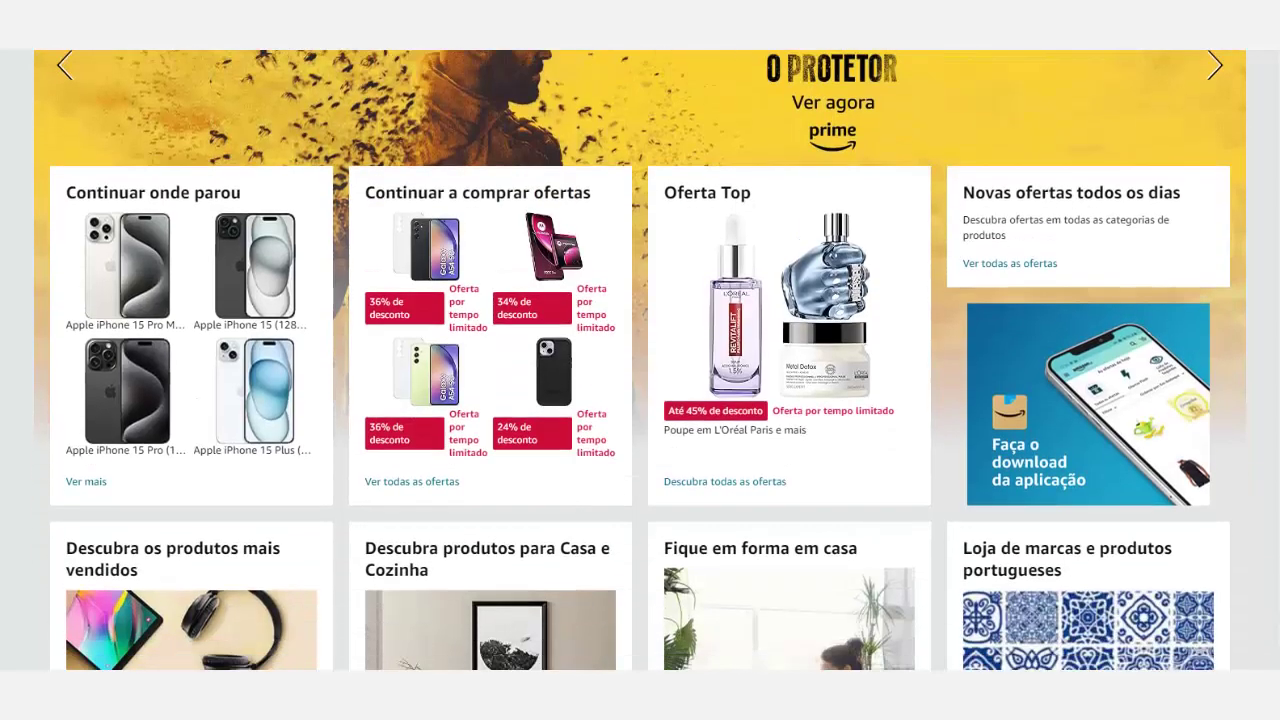
pyautogui.scroll(-8, 640, 360)
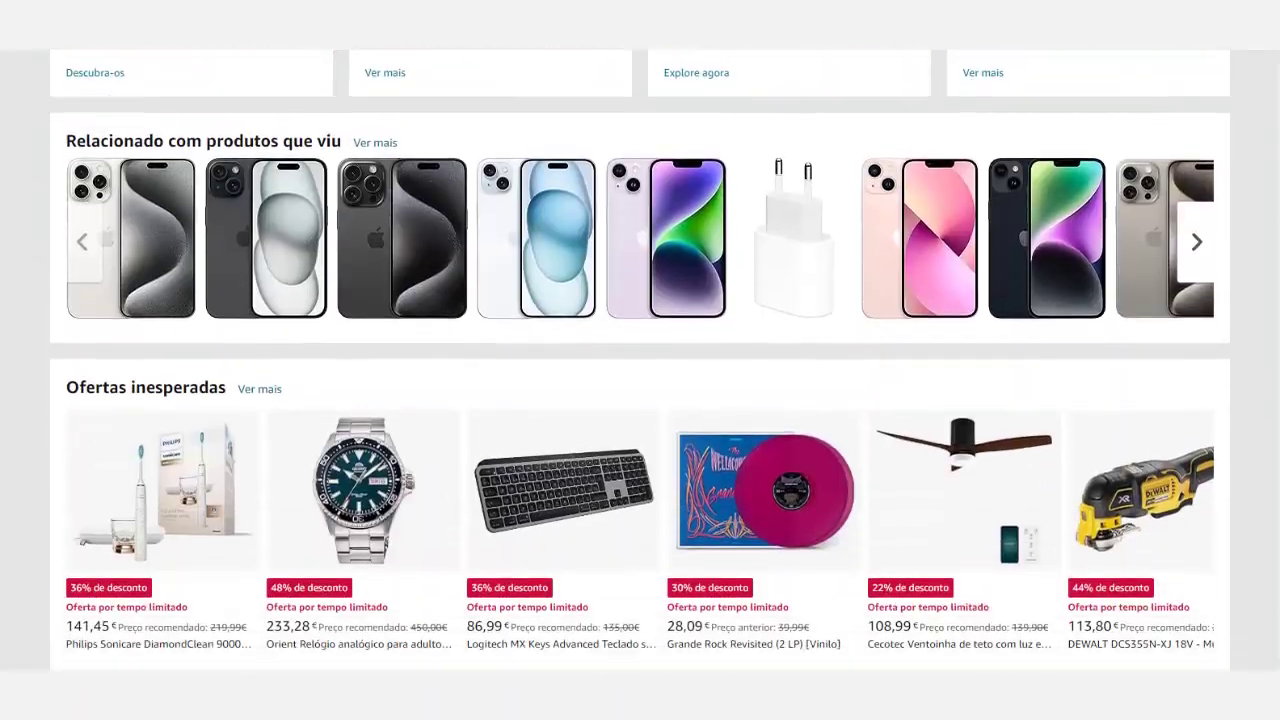
pyautogui.scroll(-3, 640, 360)
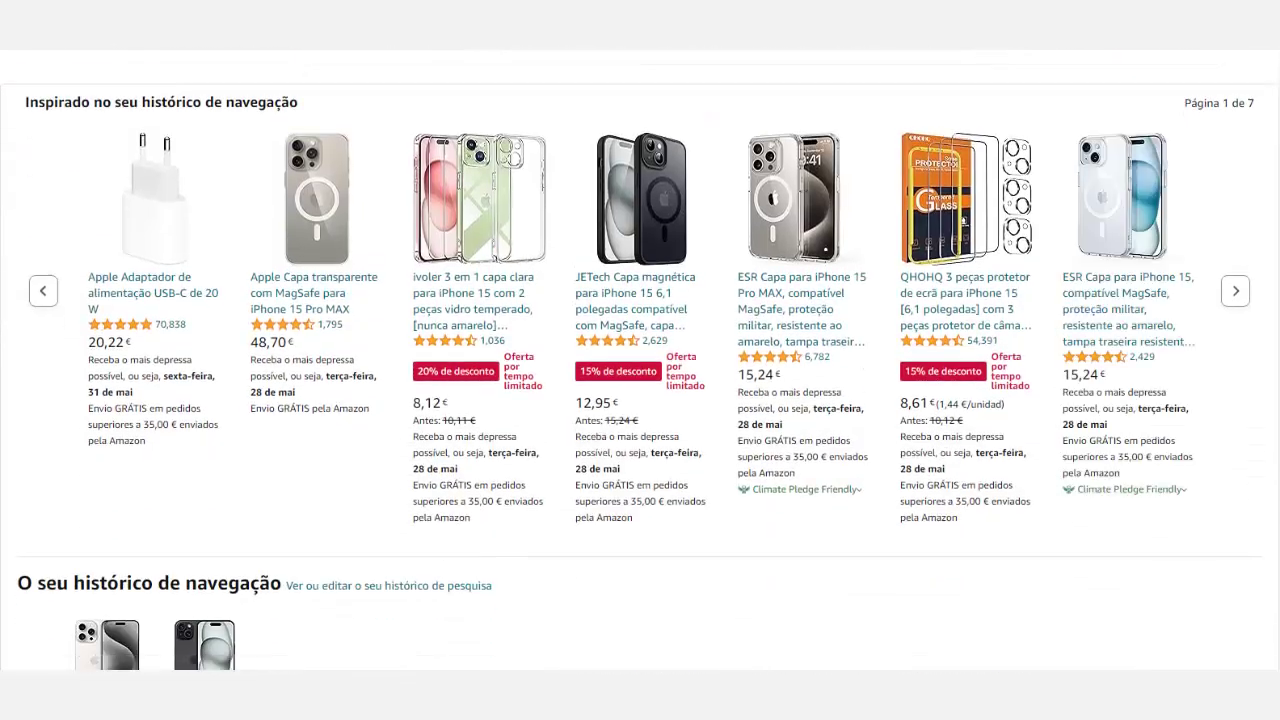